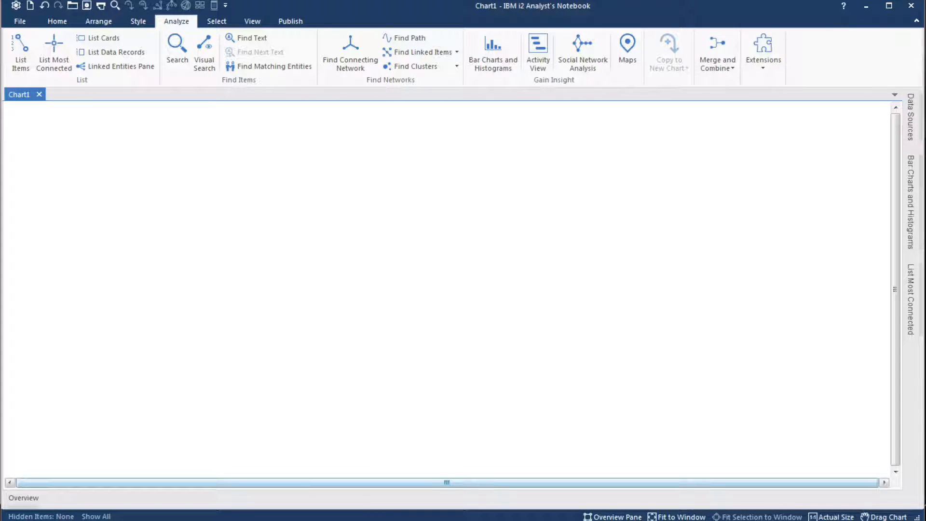
Search the Local Analysis Repository in the Intelligence Portal for 1457 and add the results list to the chart.
left_click(376, 520)
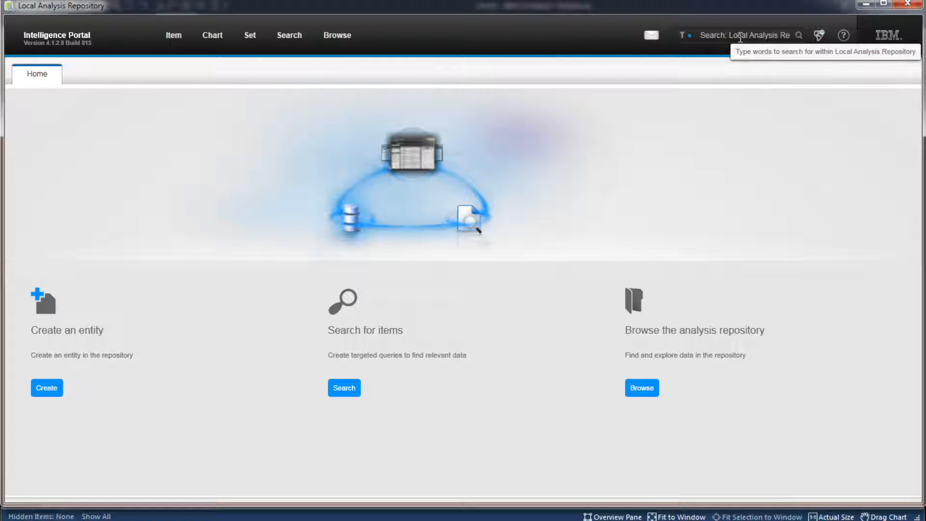
left_click(740, 38)
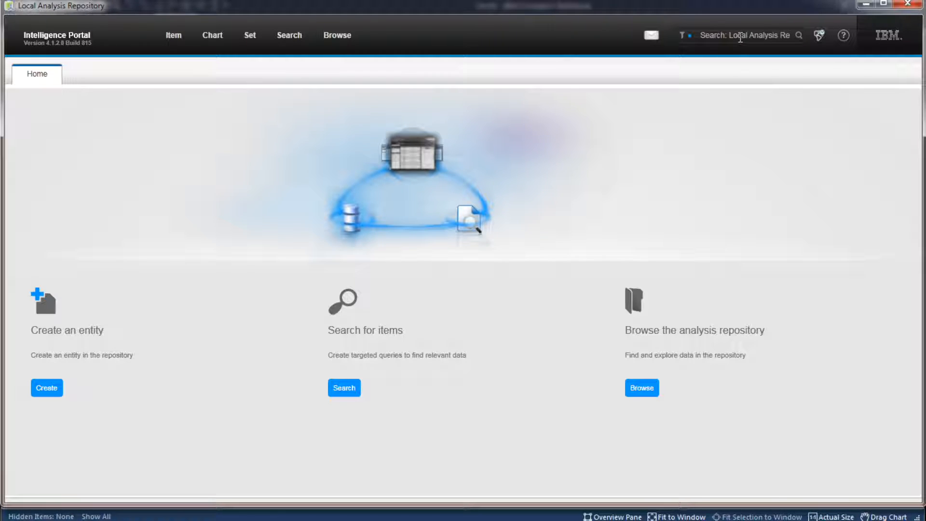
type("1457")
key("Return")
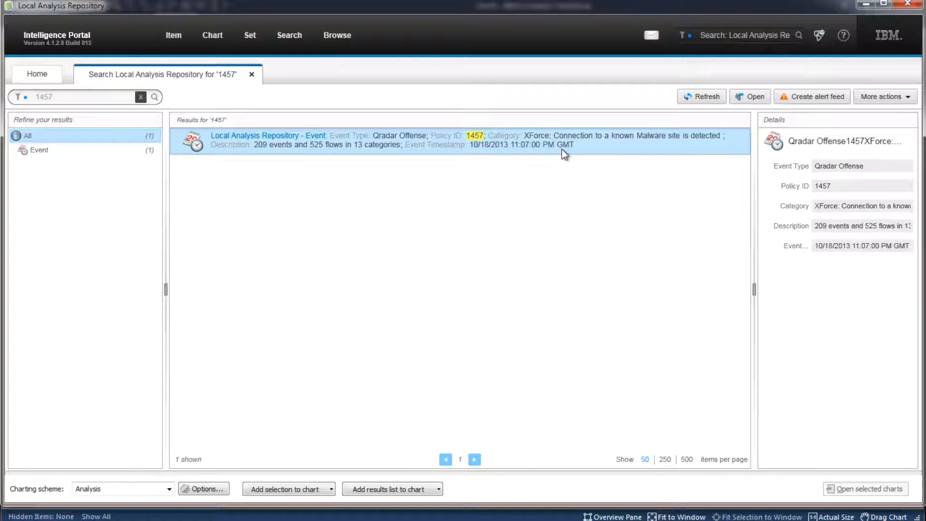
left_click(398, 489)
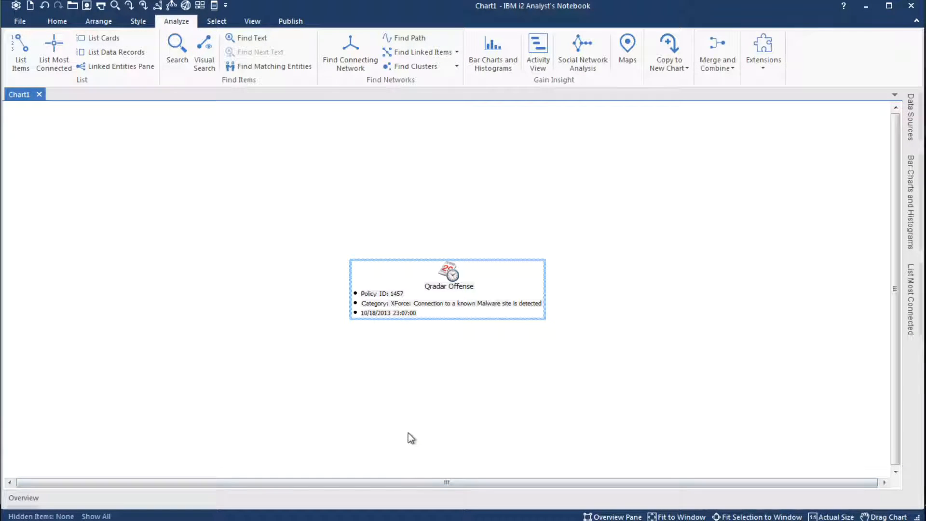
Expand the charted Qradar Offense and rearrange the chart as a hierarchy with the offense as its root.
double_click(453, 264)
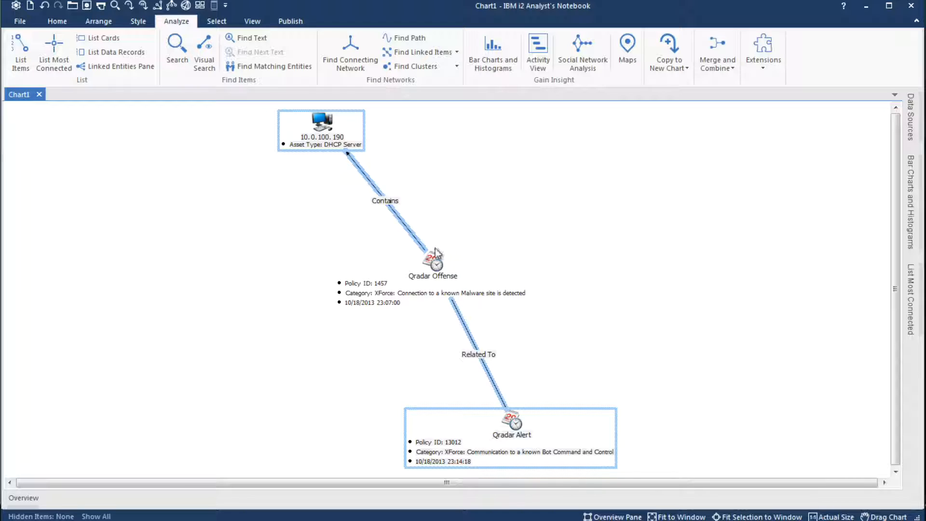
left_click(432, 258)
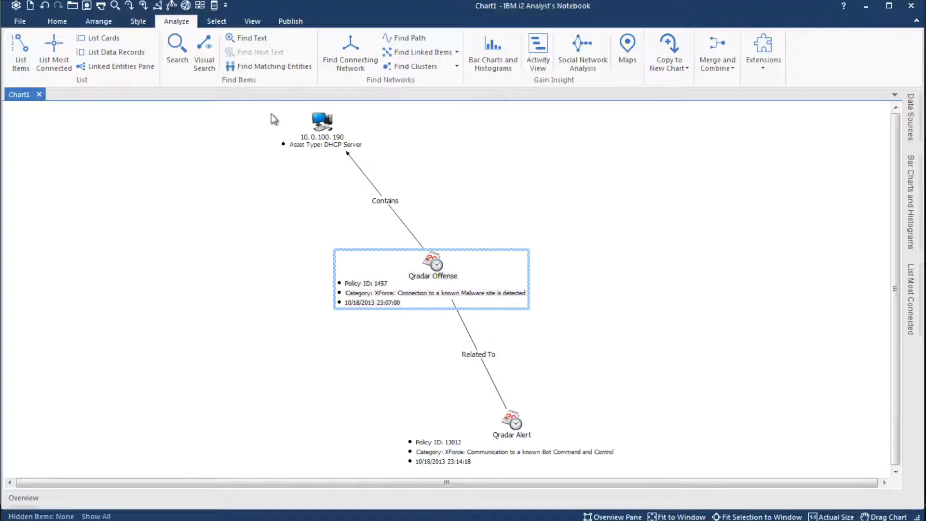
left_click(171, 6)
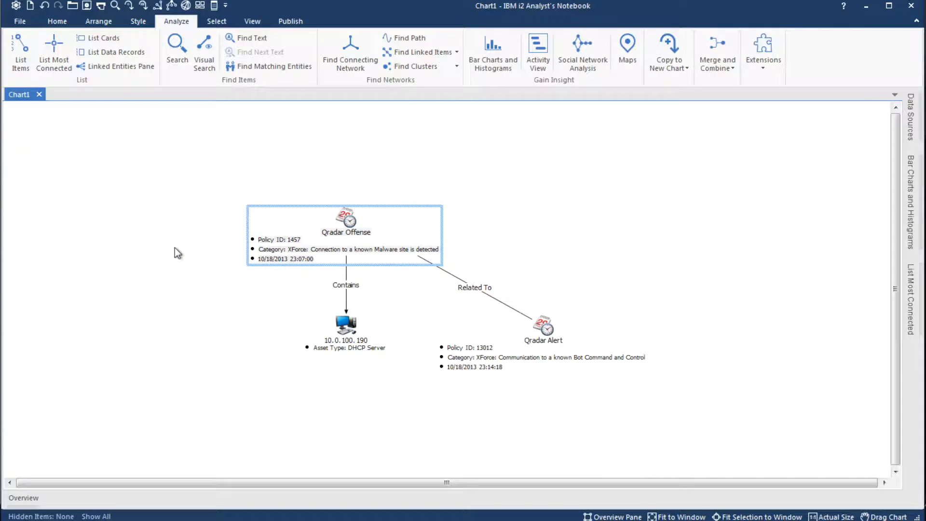
Expand the Qradar Alert with policy ID 13012 to bring its linked items onto the chart.
mouse_move(341, 332)
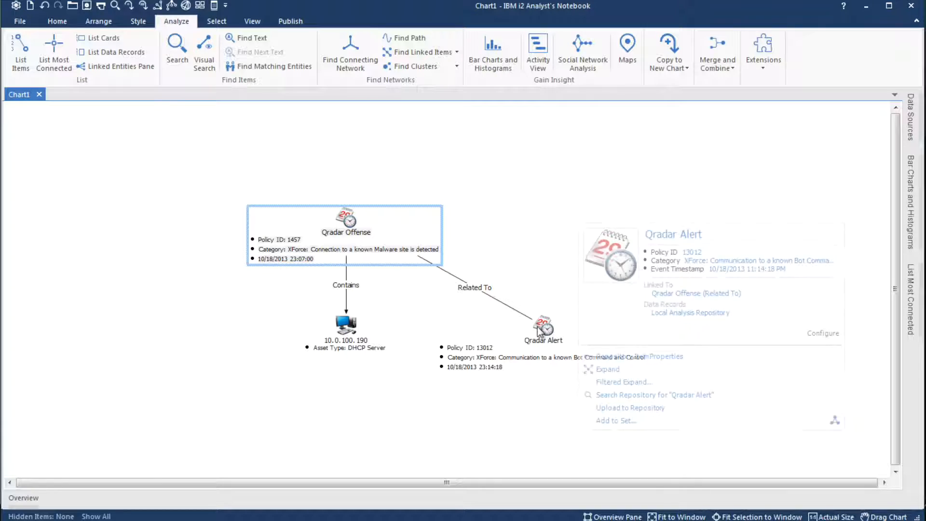
double_click(539, 332)
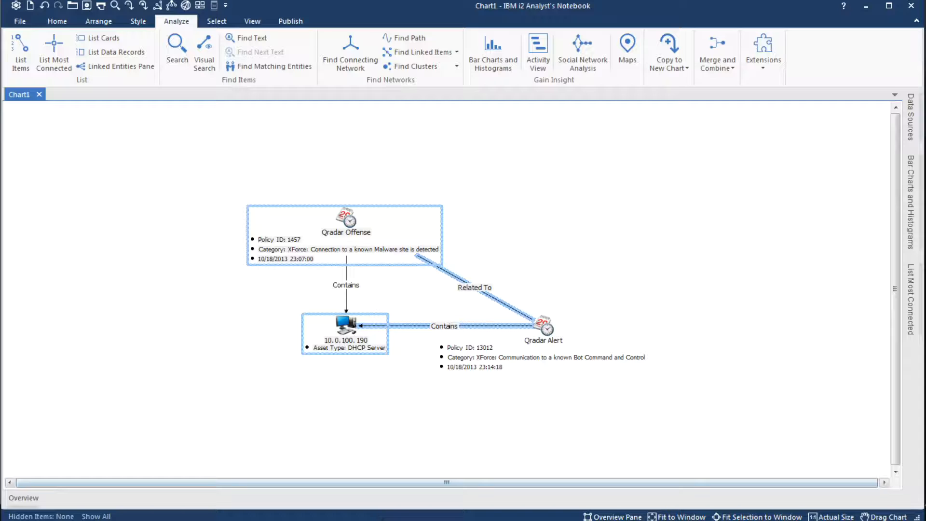
Open the recent visual query NetFlow Analysis in the Intelligence Portal and inspect its asset ID and event timestamp conditions.
left_click(420, 519)
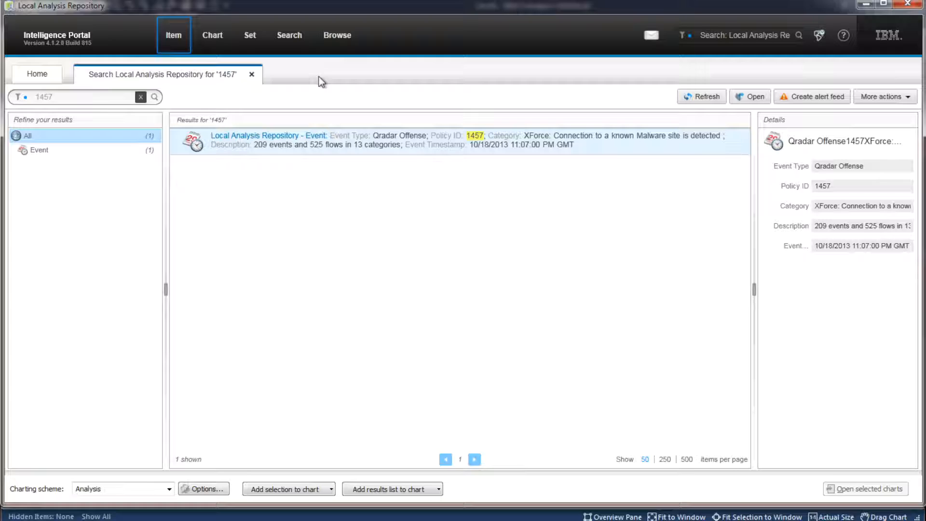
left_click(295, 40)
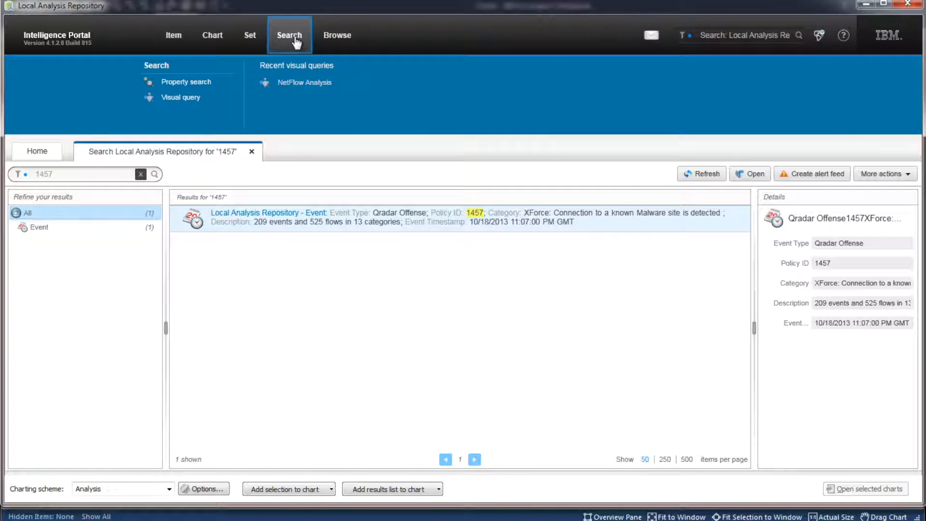
left_click(291, 84)
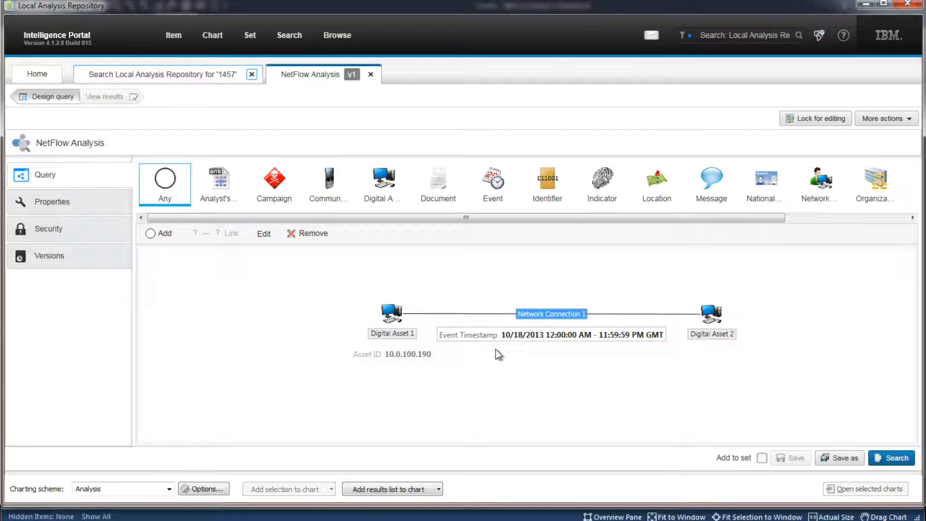
scroll(524, 359, "down", 1)
scroll(524, 359, "up", 1)
scroll(524, 360, "up", 2)
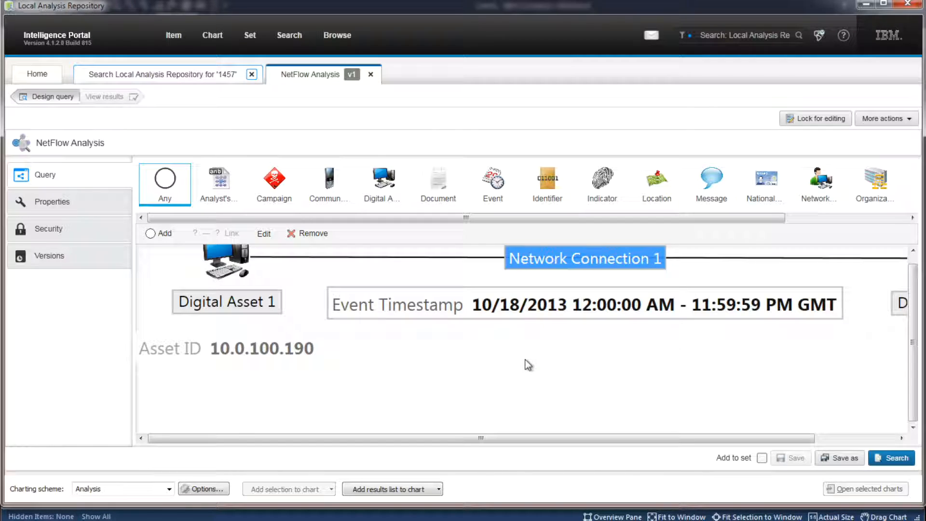
scroll(528, 365, "down", 2)
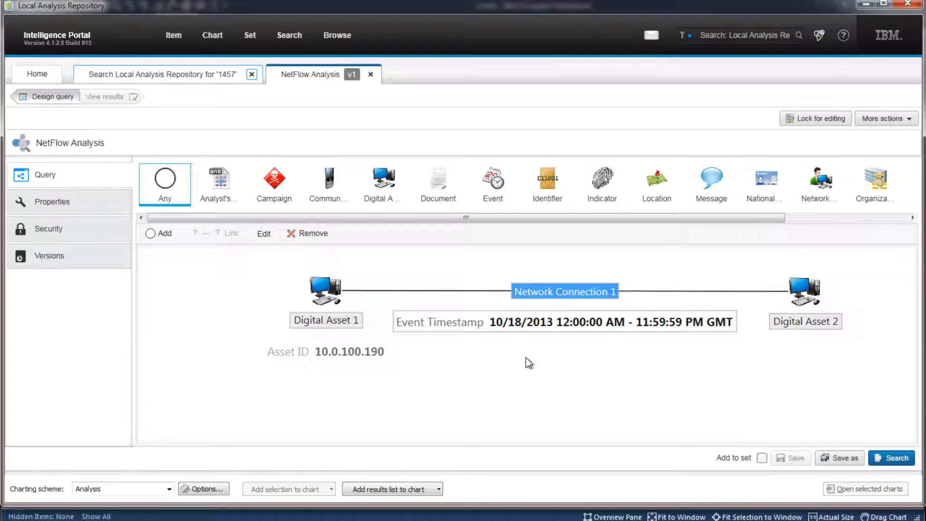
Run the NetFlow Analysis query between the two digital assets and add its results list to the chart.
mouse_move(327, 307)
left_click(327, 306)
mouse_move(805, 300)
left_click(873, 456)
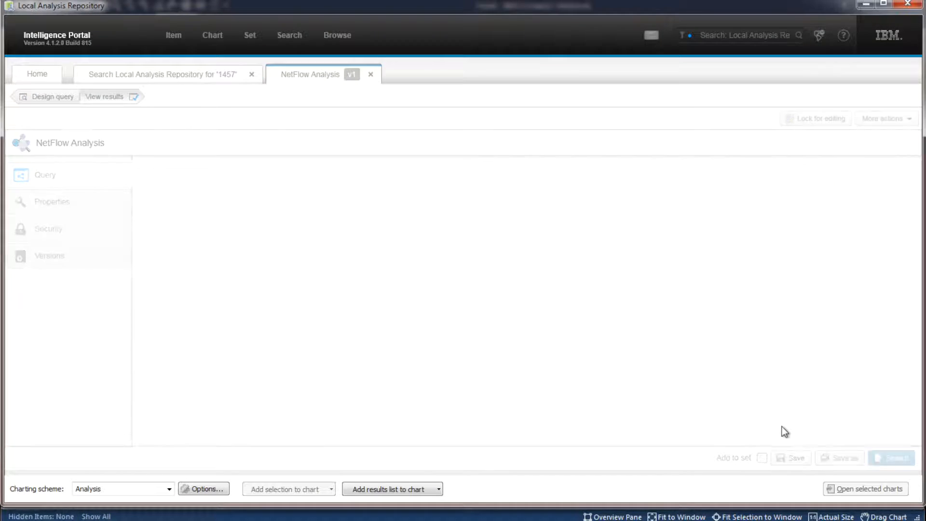
left_click(402, 487)
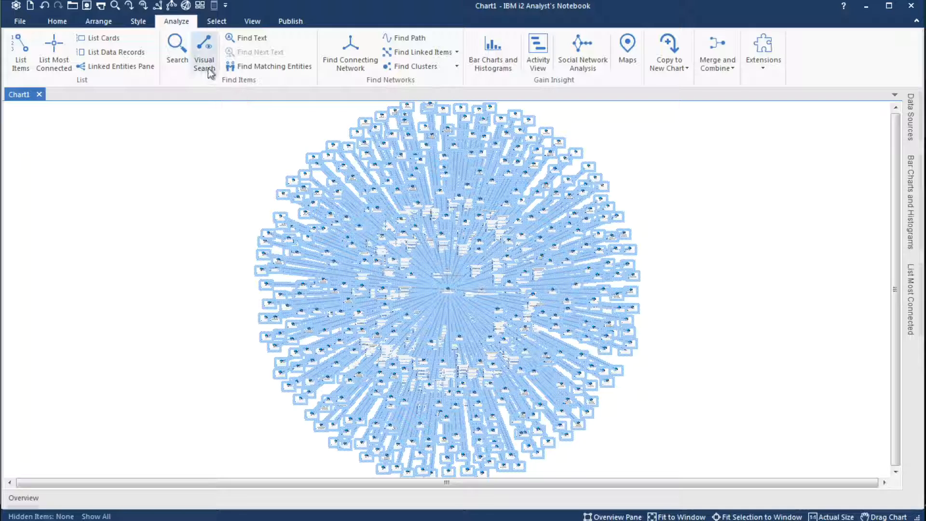
Find asset 10.0.100.190 on the chart and rearrange the chart in a circular layout with that asset selected.
left_click(183, 55)
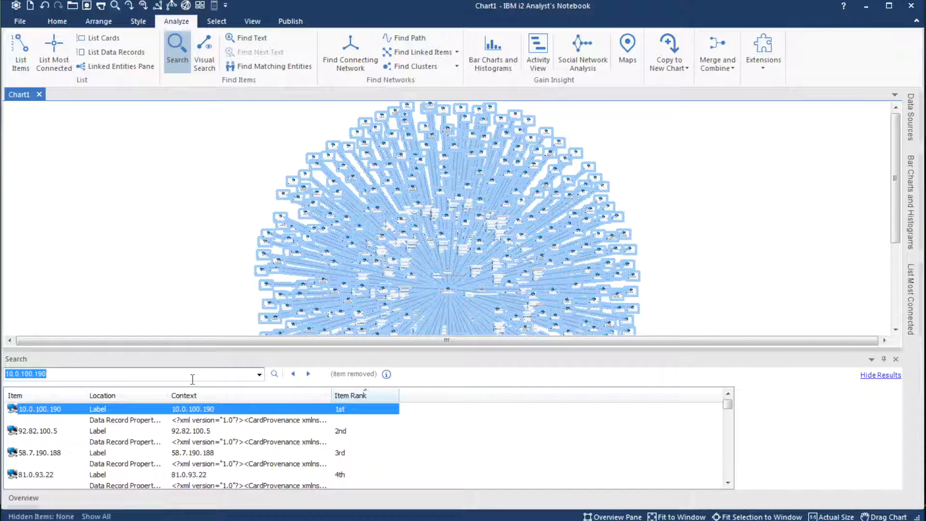
key("Return")
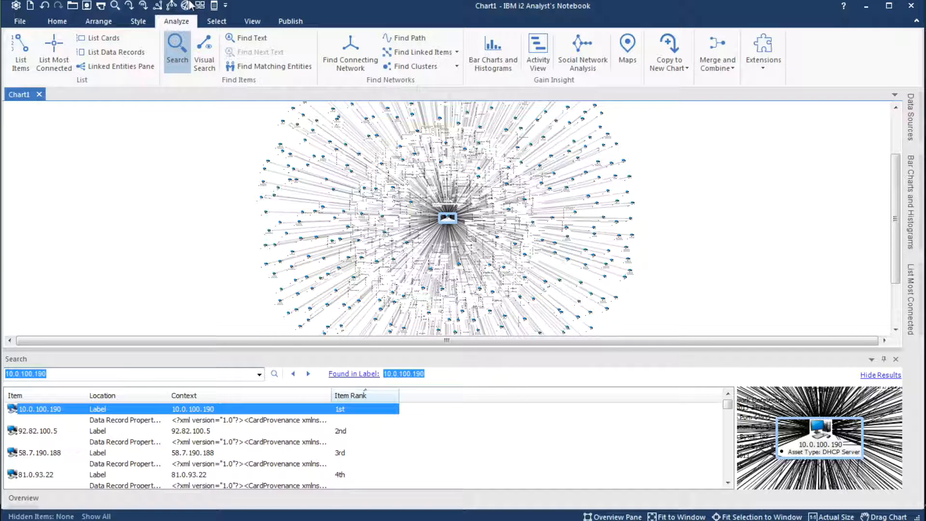
left_click(188, 5)
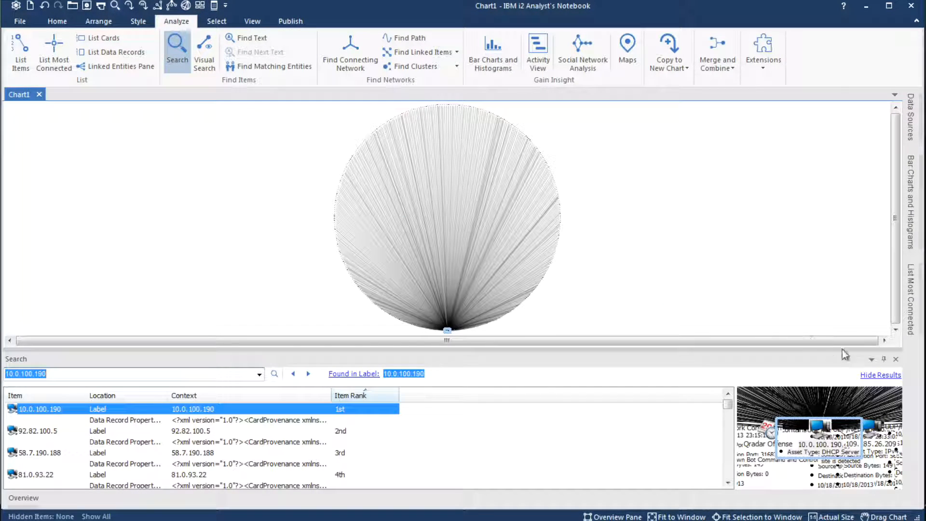
left_click(896, 359)
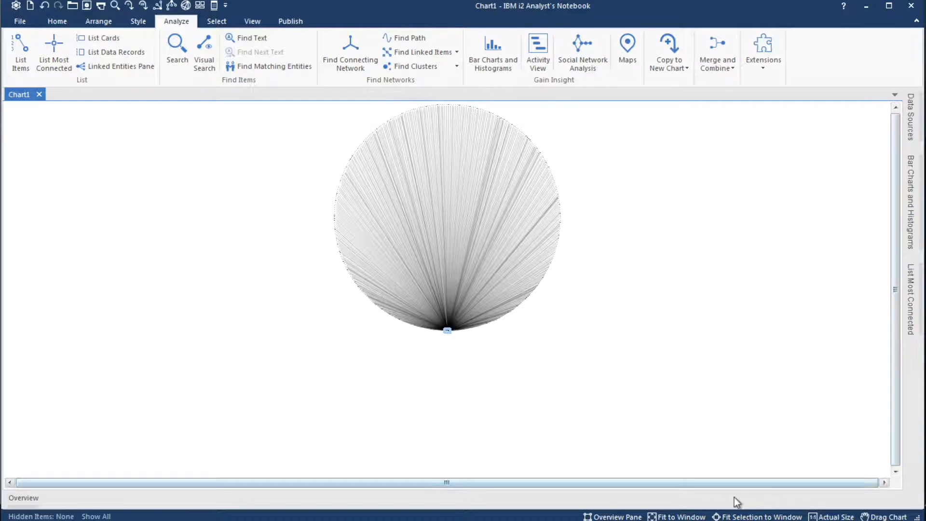
left_click(680, 516)
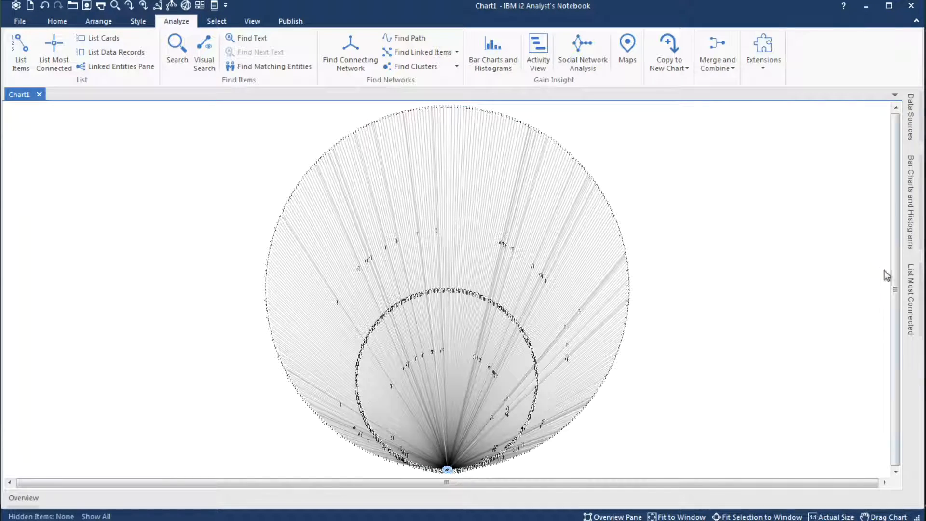
Examine which entities have the most links in the List Most Connected results.
left_click(910, 284)
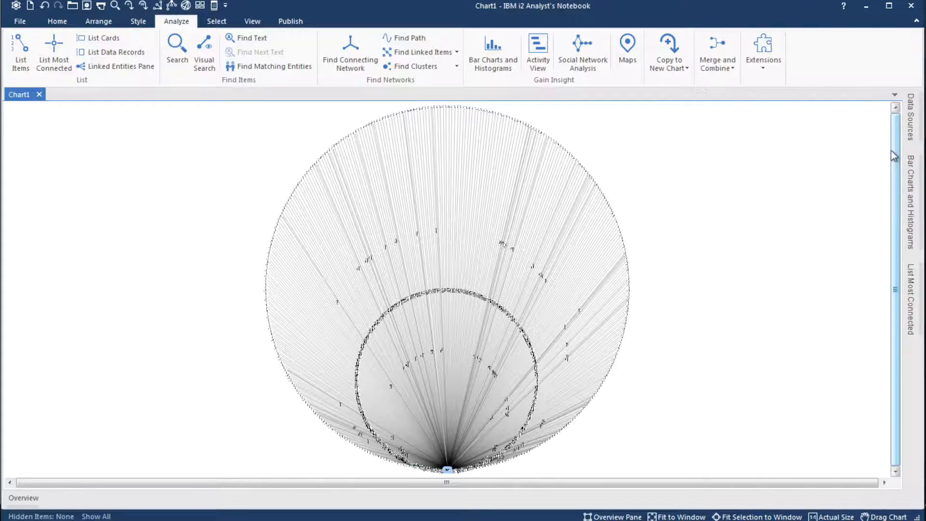
mouse_move(912, 275)
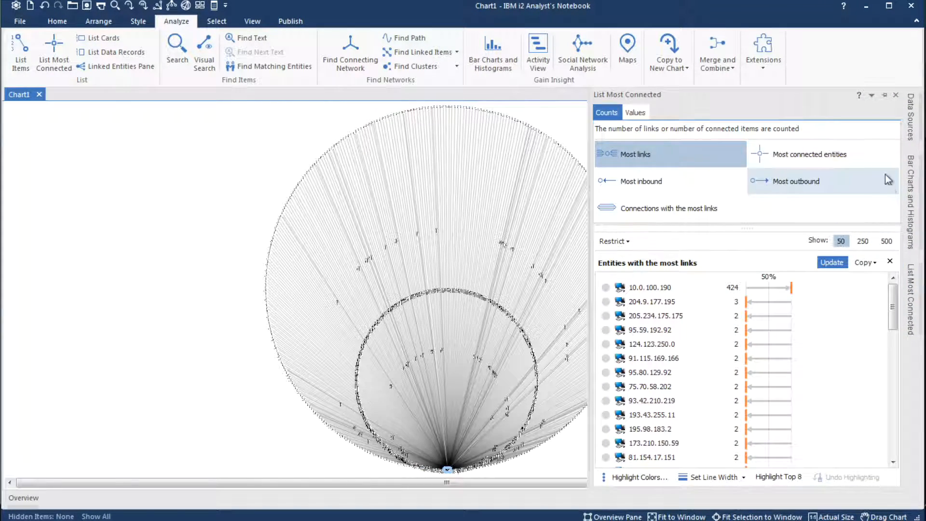
left_click(884, 95)
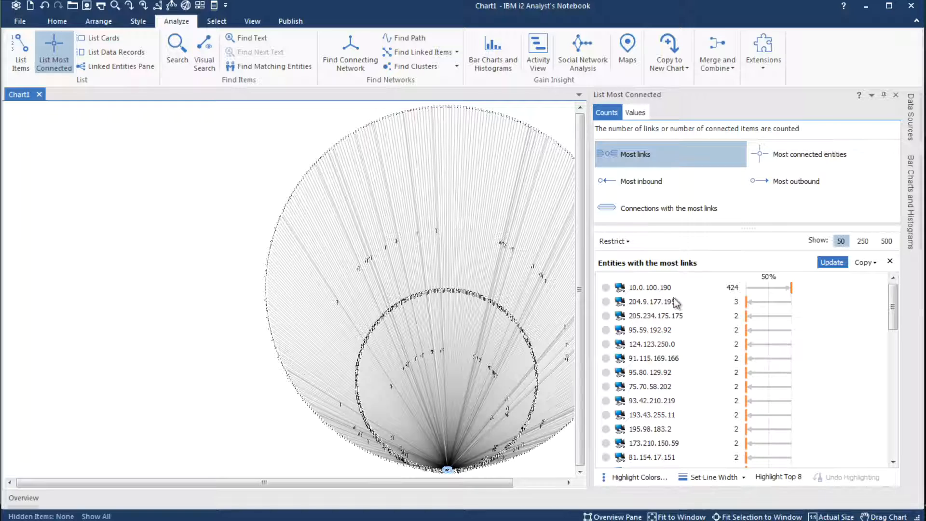
mouse_move(750, 305)
mouse_move(780, 348)
left_click(884, 96)
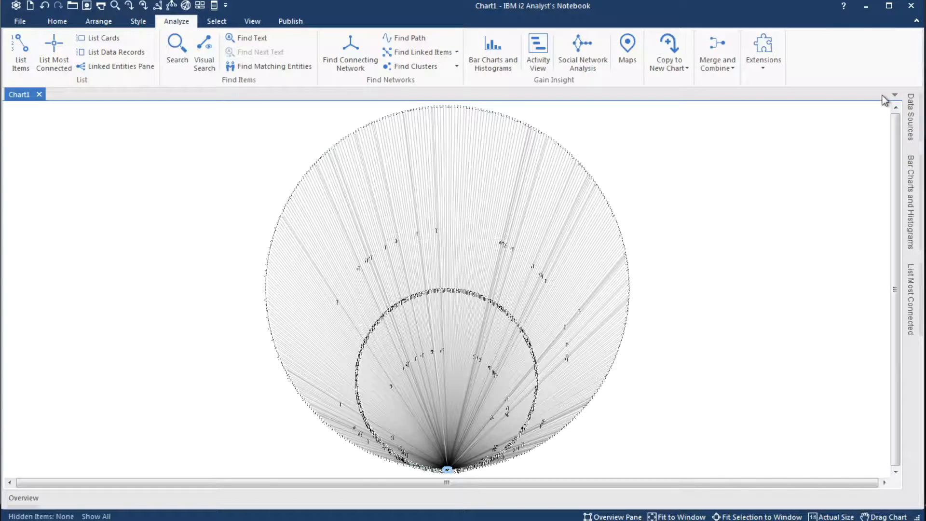
Create an Event Timestamp histogram based on the chart's links only.
left_click(911, 159)
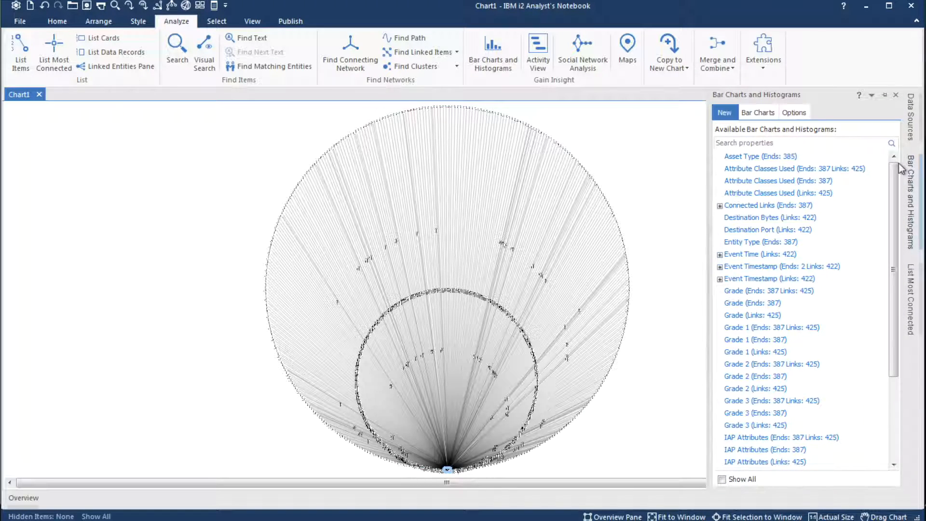
left_click(884, 96)
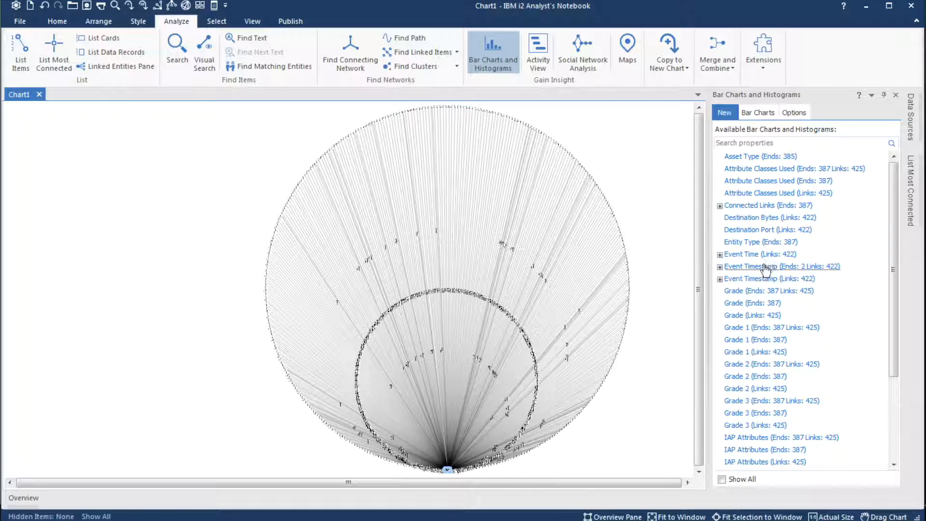
left_click(755, 279)
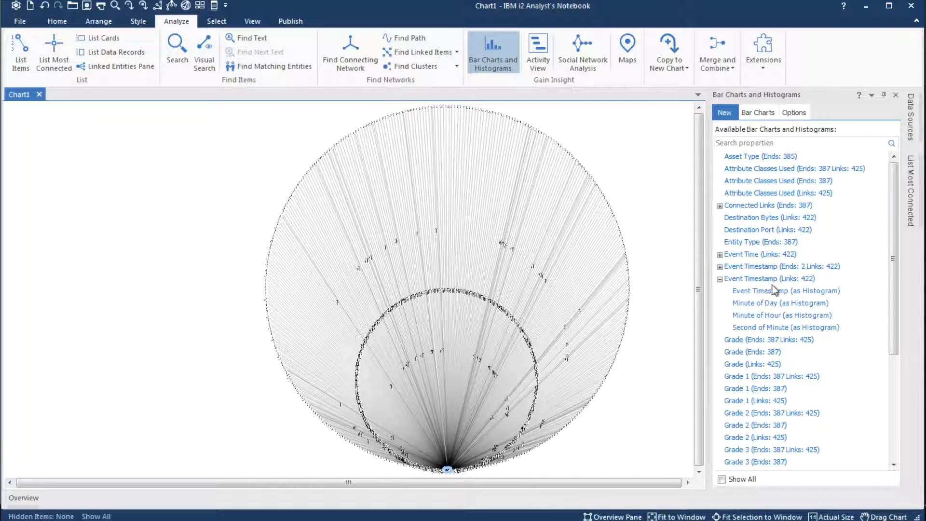
left_click(799, 291)
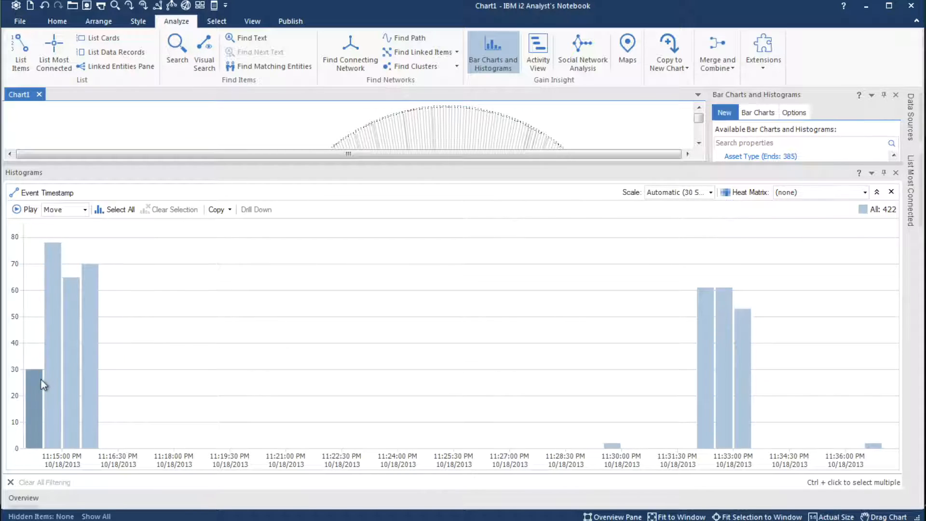
Select the histogram's first four bars, covering 11:14:00 PM to 11:16:00 PM, and drill down into them.
mouse_move(40, 380)
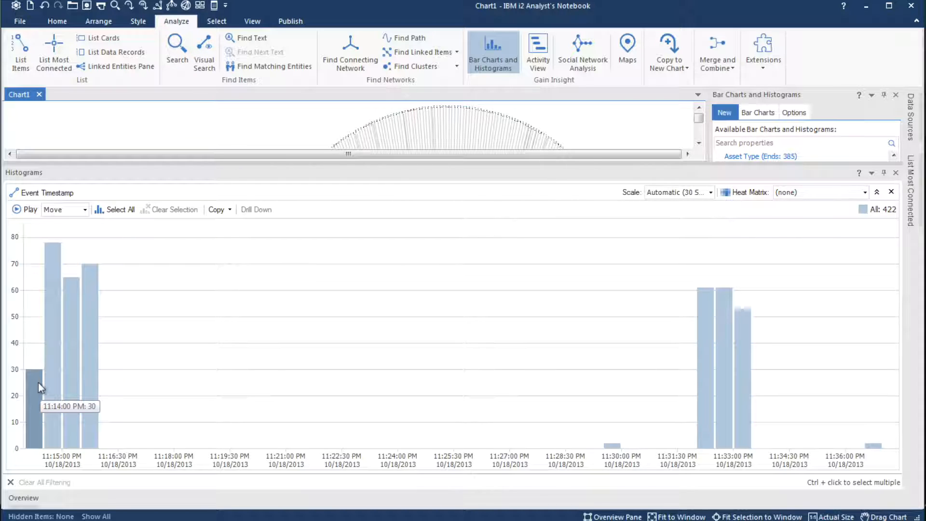
left_click(38, 383)
left_click_drag(46, 227, 99, 233)
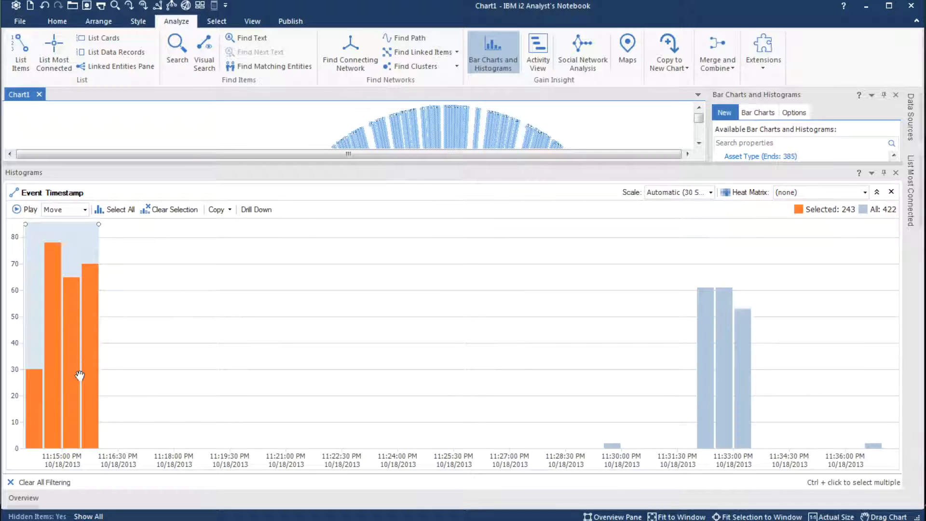
mouse_move(79, 376)
mouse_move(729, 430)
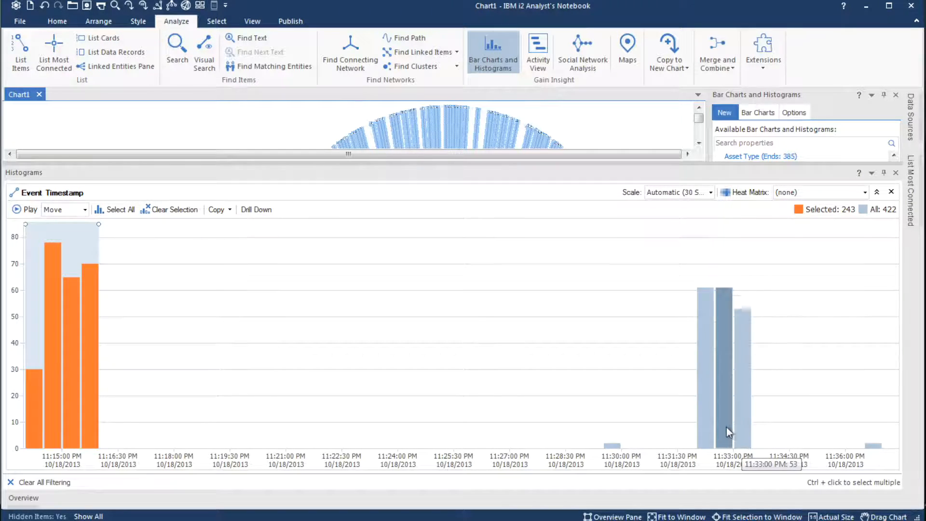
left_click(253, 210)
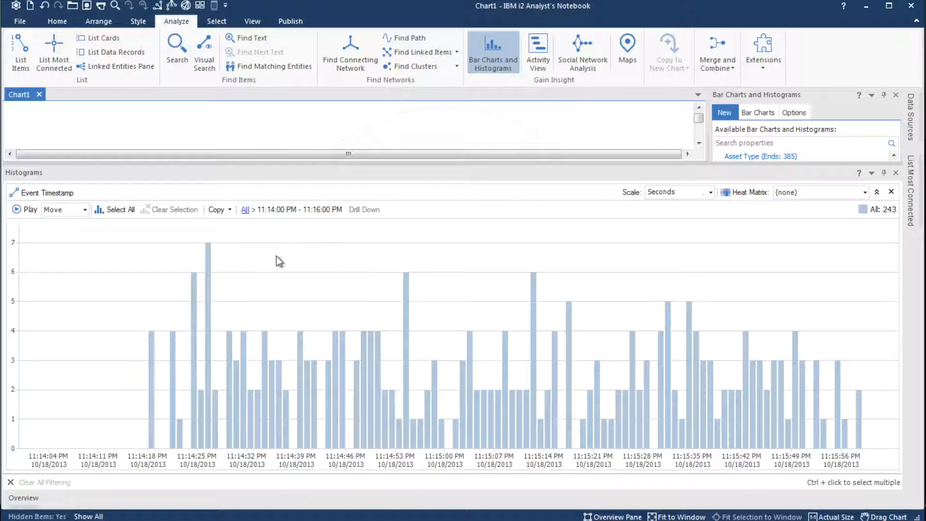
Add a heat matrix to the drilled-down histogram using Event Timestamp: Second of Minute.
left_click(863, 192)
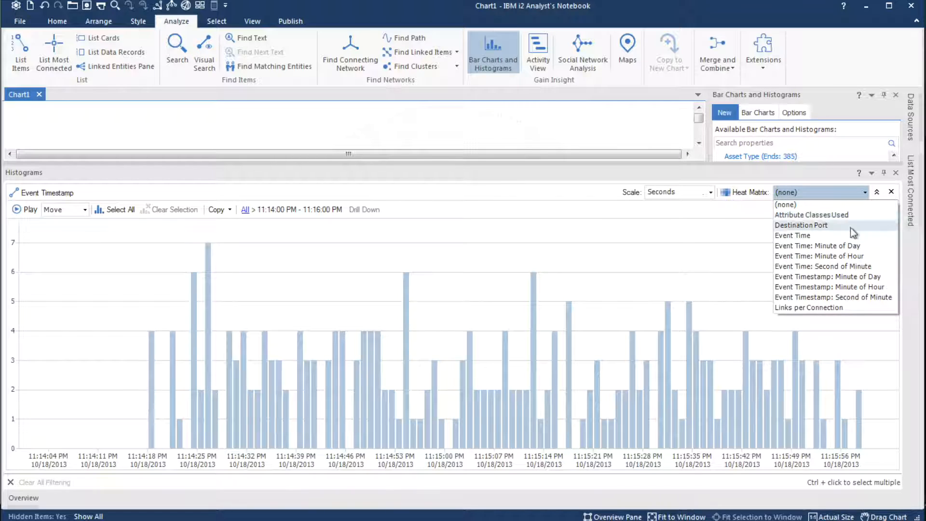
left_click(864, 297)
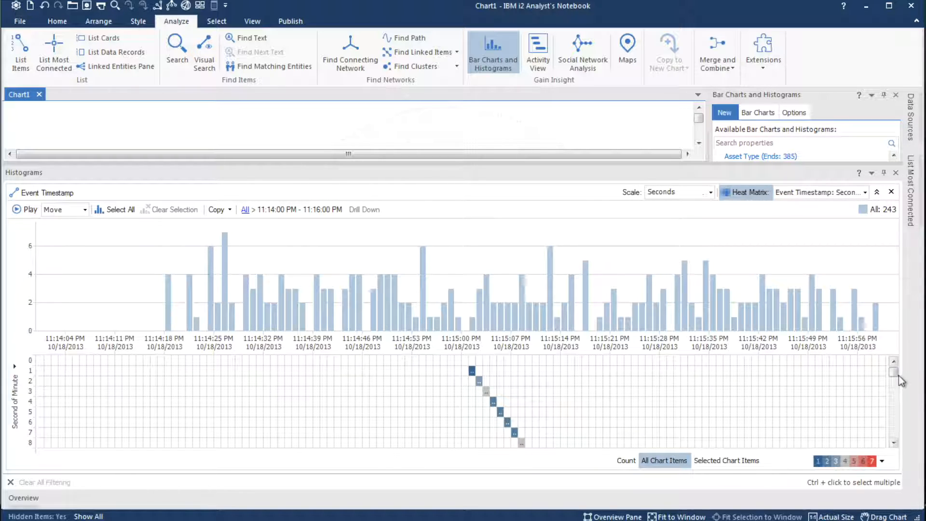
Check the remaining seconds in the heat matrix, close the histogram and bar chart views, and show all hidden chart items.
left_click_drag(896, 375, 903, 425)
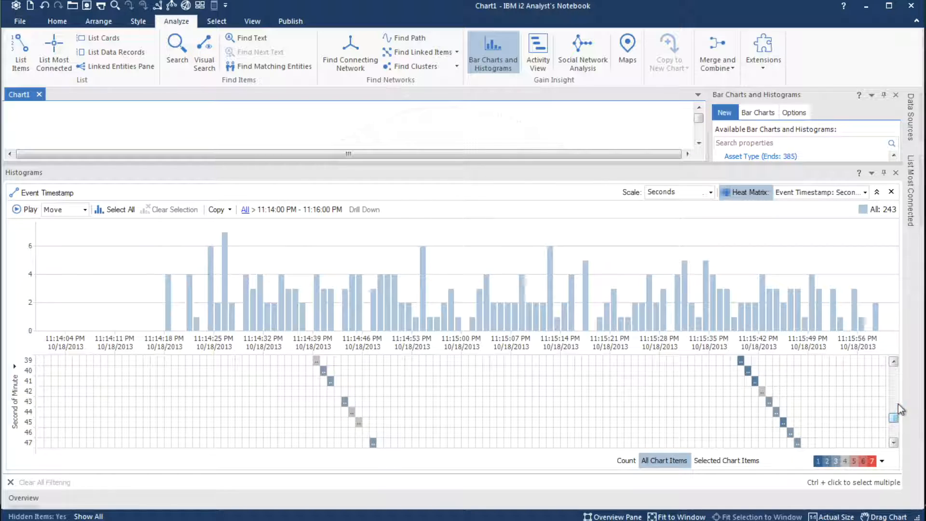
left_click(892, 169)
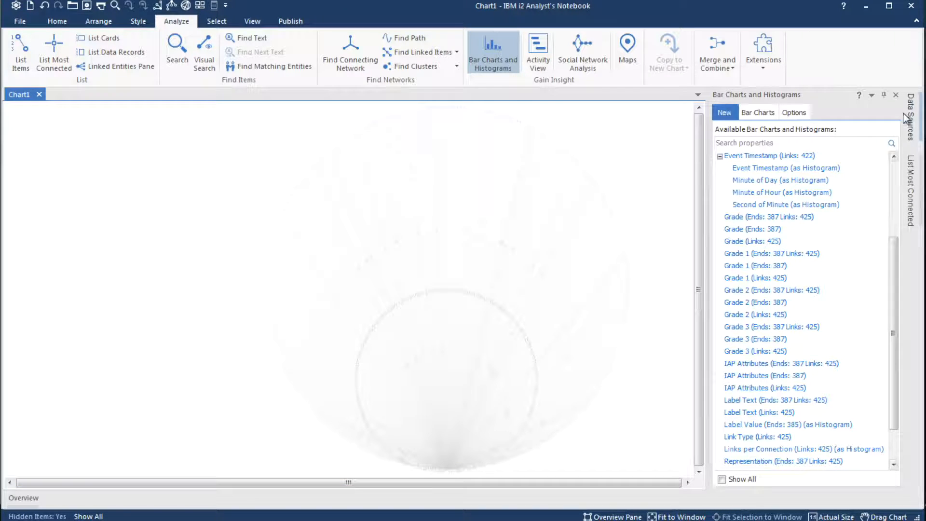
left_click(895, 94)
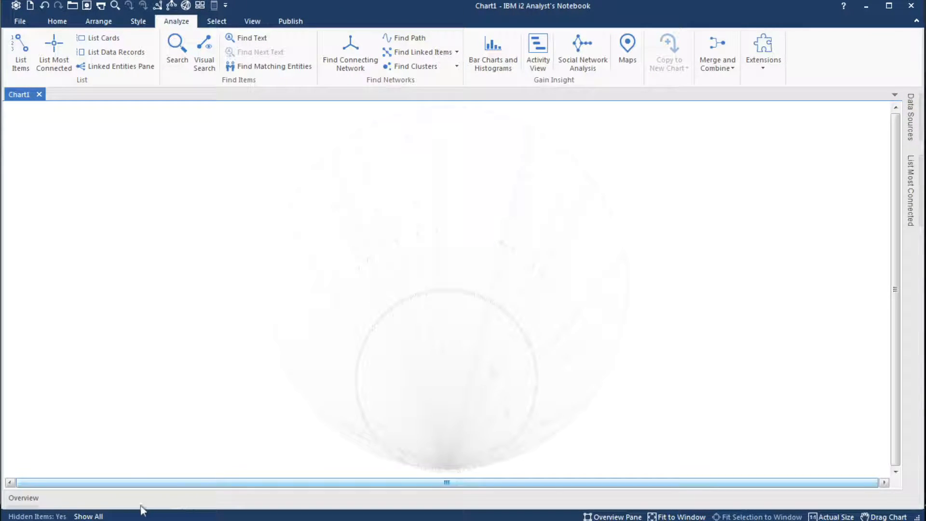
left_click(99, 516)
Switch to the Intelligence Portal, reopen the NetFlow Analysis query design, and add an Indicator linked to Digital Asset 2.
key("alt+Tab")
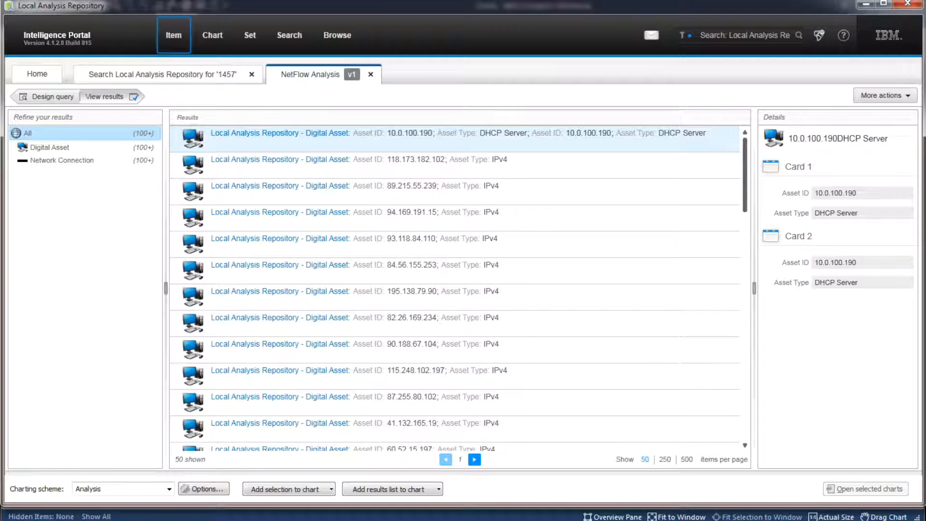
left_click(47, 98)
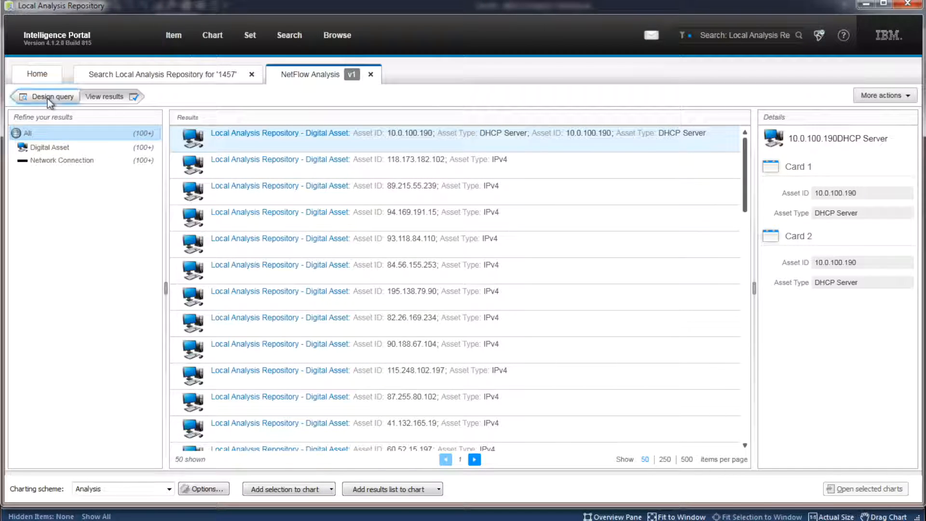
mouse_move(324, 289)
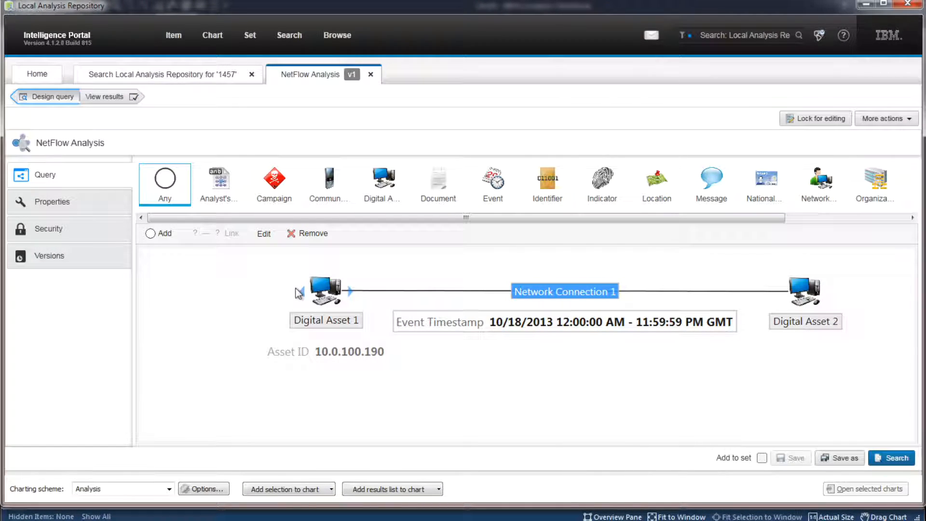
left_click(598, 188)
left_click_drag(598, 188, 834, 272)
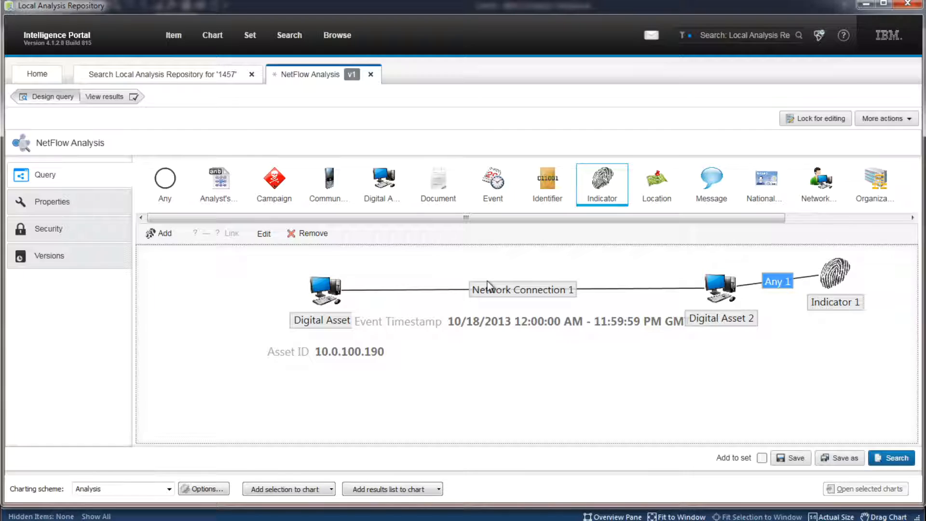
Add a Campaign to the query, link it to Indicator 1 as Related To, and run the search.
left_click_drag(288, 194, 856, 313)
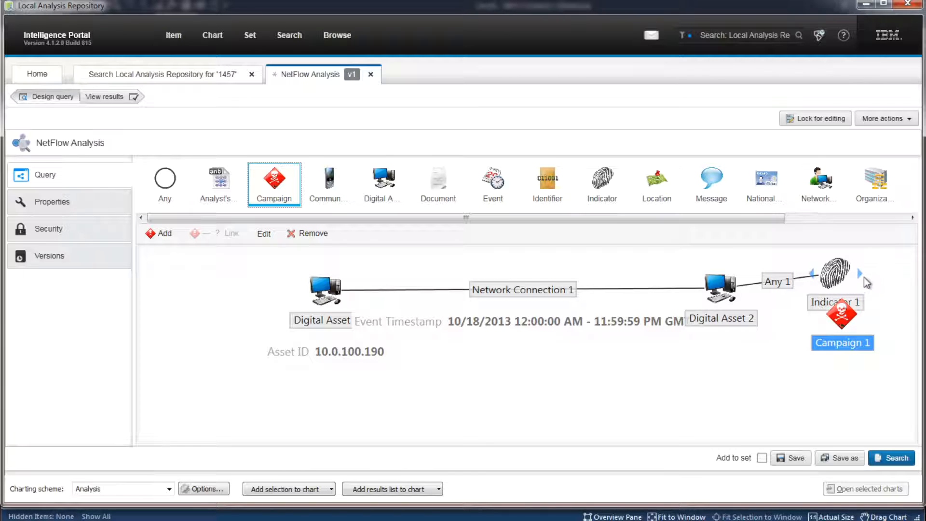
mouse_move(860, 273)
left_mouse_down()
mouse_move(842, 315)
mouse_move(888, 354)
left_mouse_up()
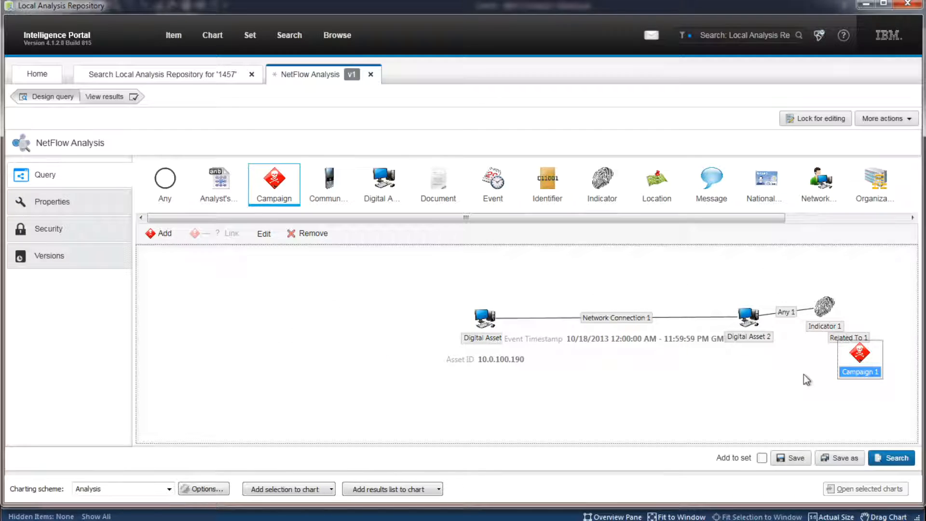
left_click_drag(865, 354, 903, 298)
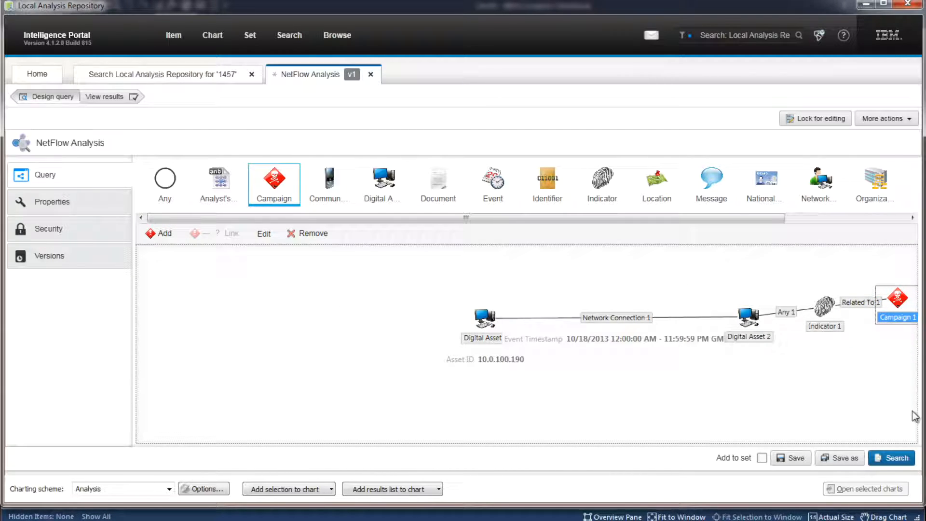
left_click(899, 458)
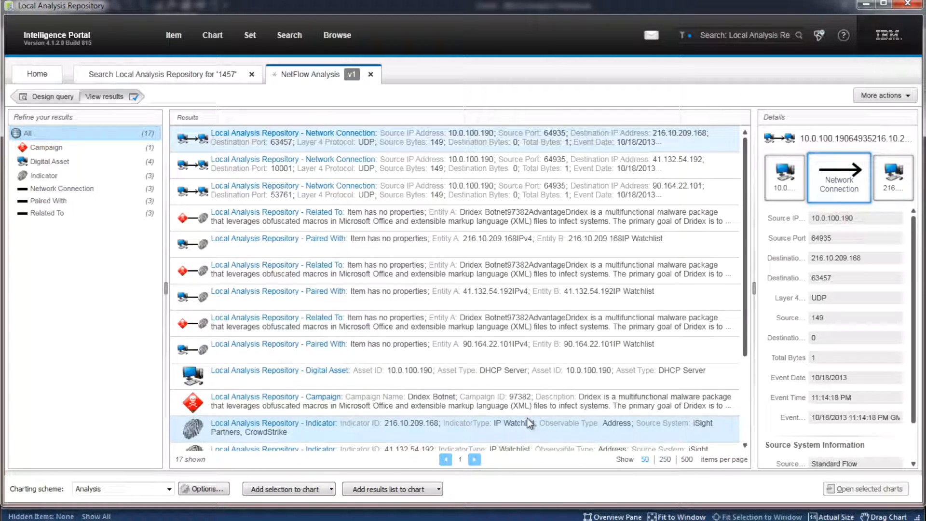
Add the results list to a new chart and arrange it as a hierarchy with the DHCP server 10.0.100.190 as the root.
left_click(390, 489)
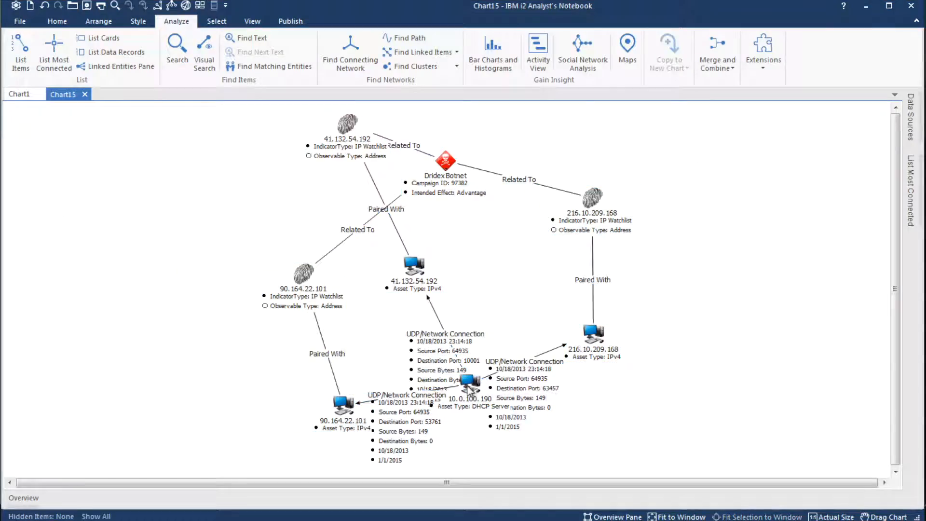
left_click(468, 388)
left_click(171, 6)
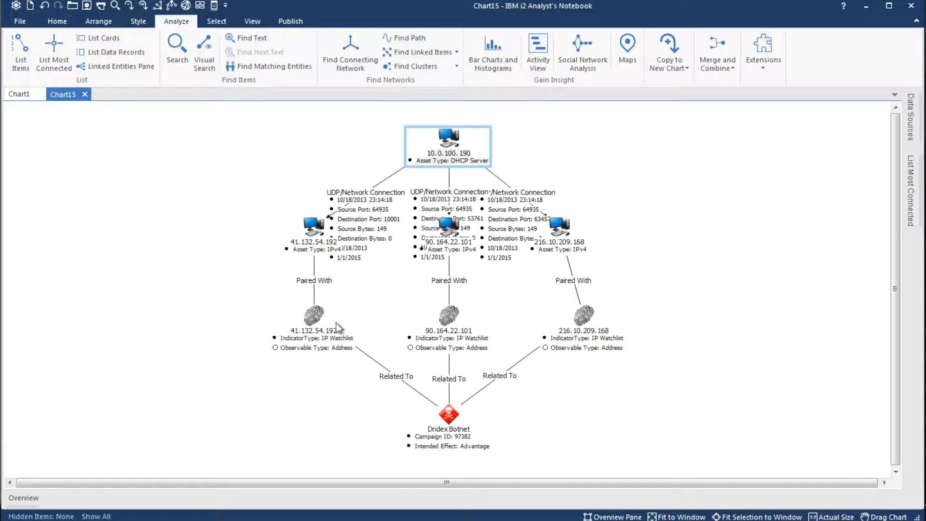
Examine the Dridex Botnet campaign icon up close and read its description, highlighting the sentence on the malware's primary goal.
mouse_move(320, 329)
left_click(448, 418)
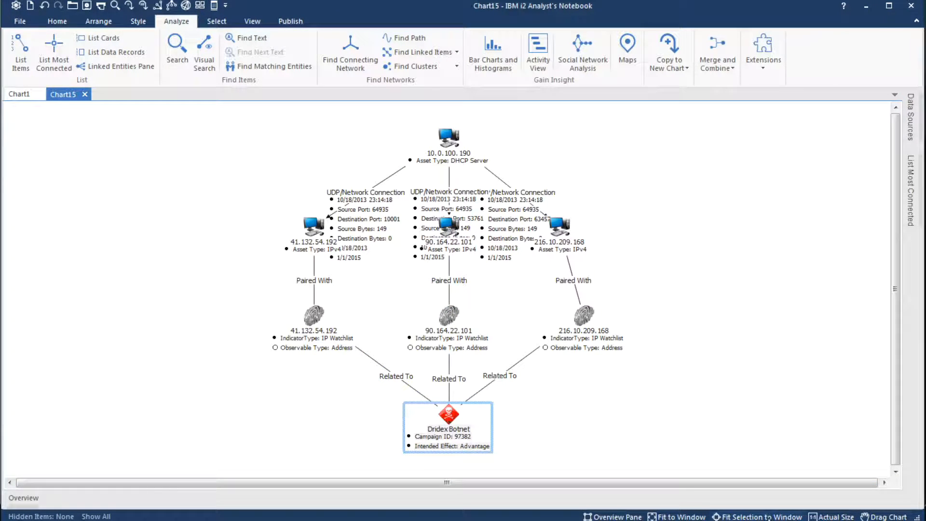
left_click(769, 517)
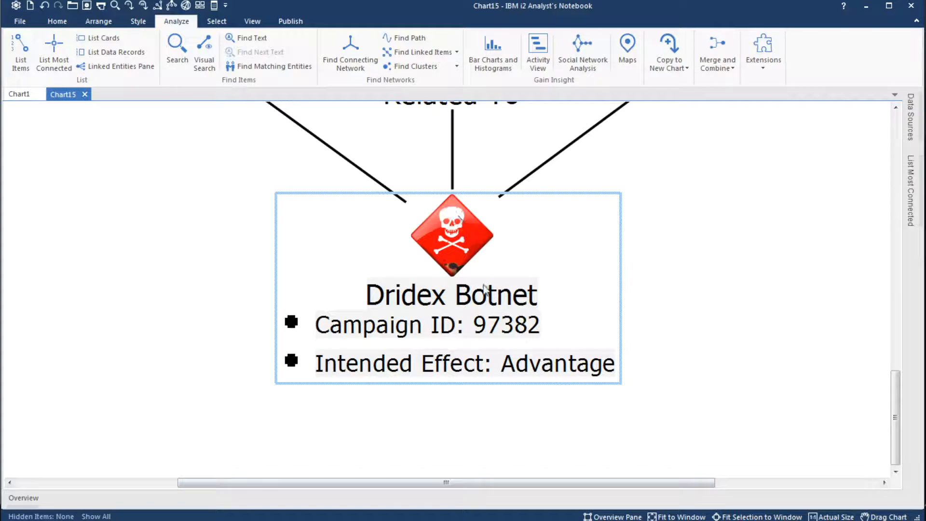
left_click(214, 6)
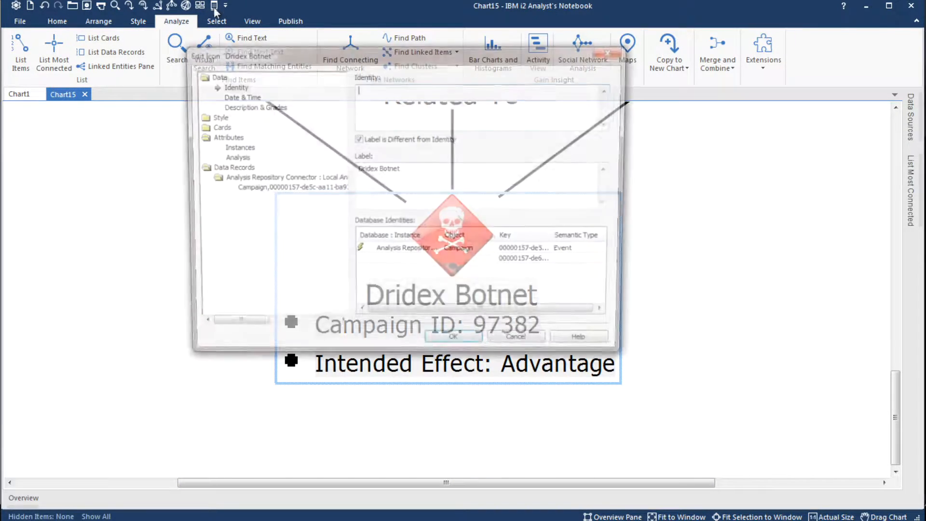
left_click(242, 107)
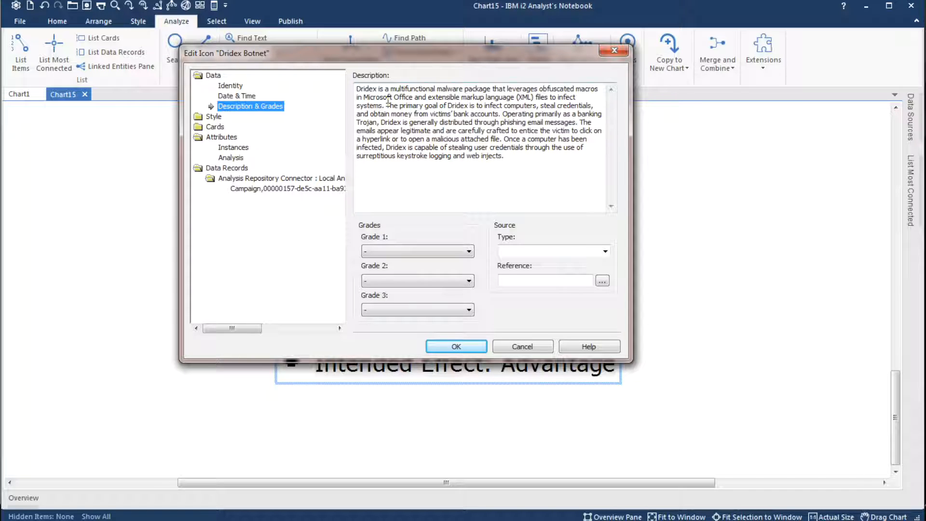
left_click_drag(386, 106, 499, 114)
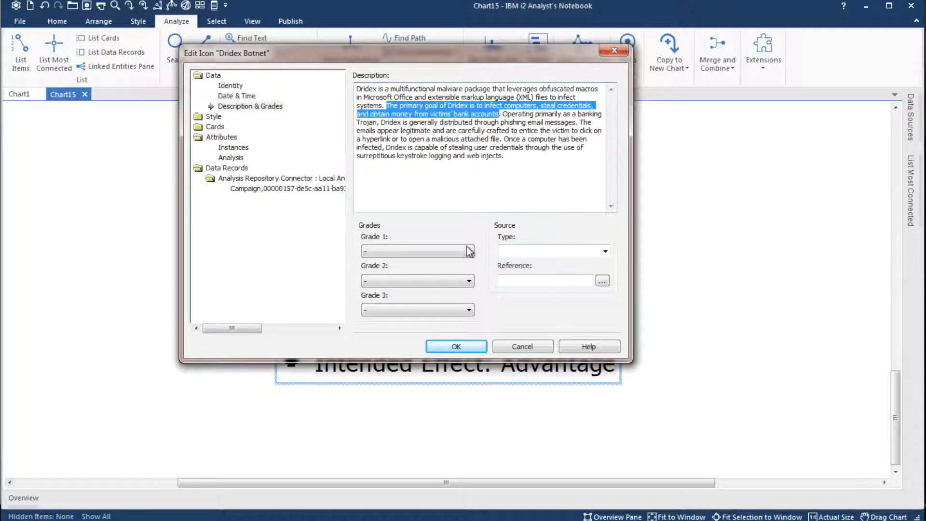
left_click(509, 347)
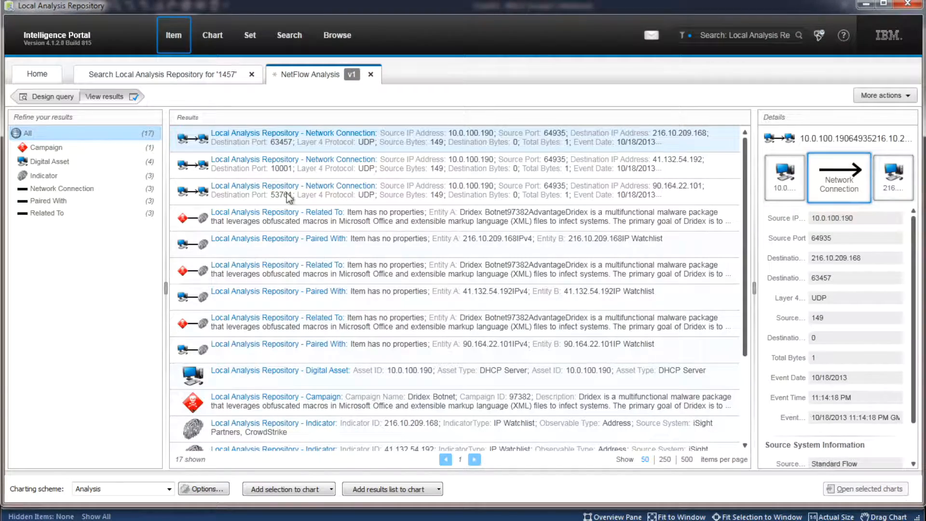
Create a new visual query in the Intelligence Portal and place a Campaign entity in it.
left_click(283, 44)
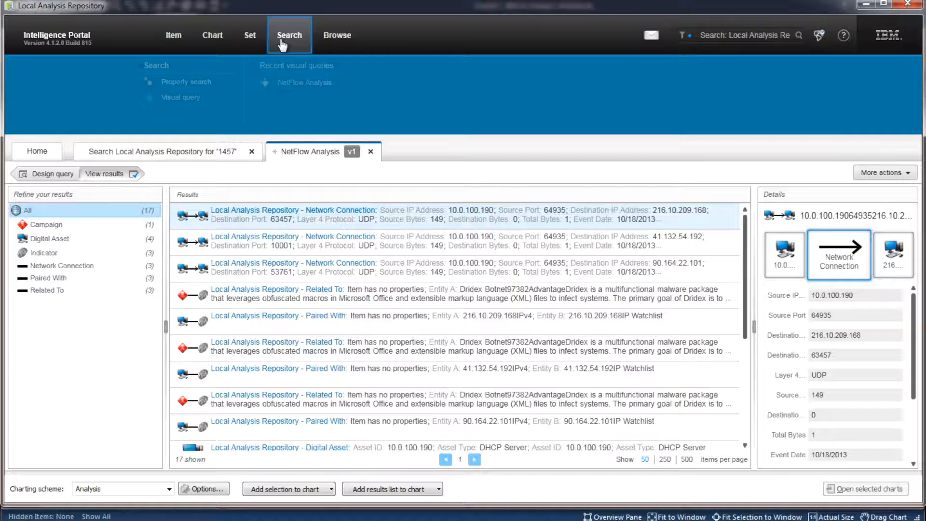
left_click(196, 98)
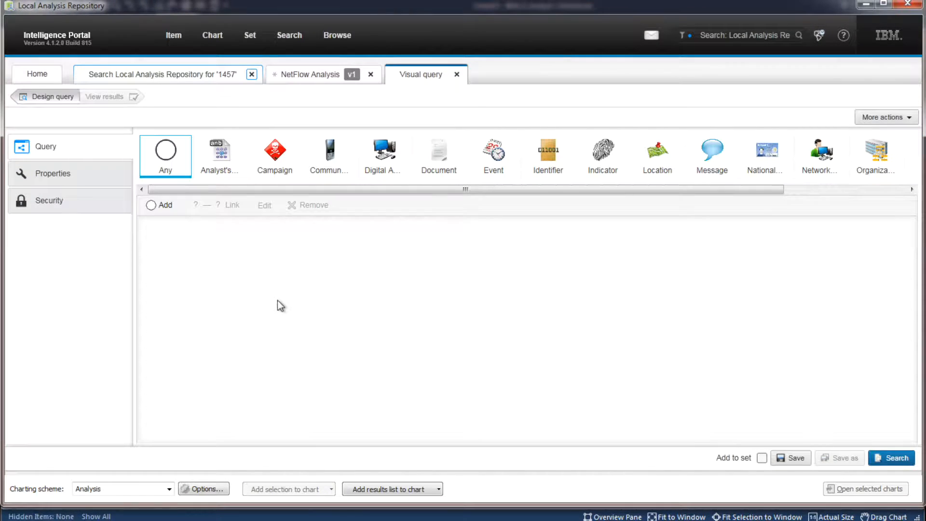
left_click_drag(275, 151, 272, 274)
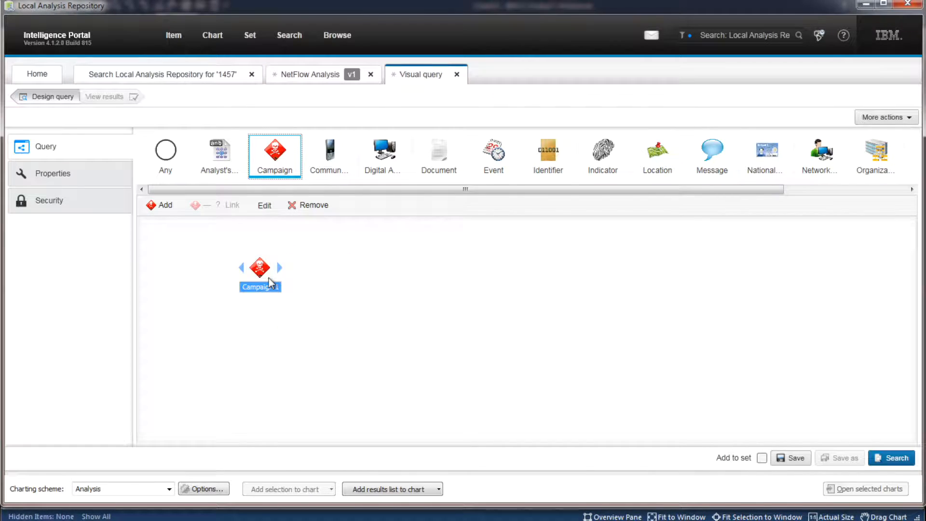
Add a condition to Campaign 1 that smart-matches the Campaign Name to Dridex.
double_click(260, 268)
left_click(299, 231)
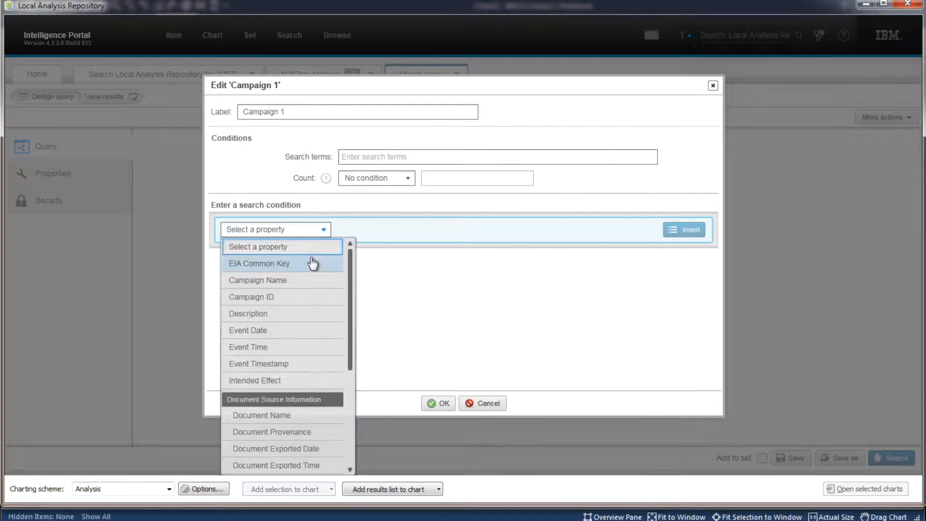
left_click(311, 279)
left_click(440, 234)
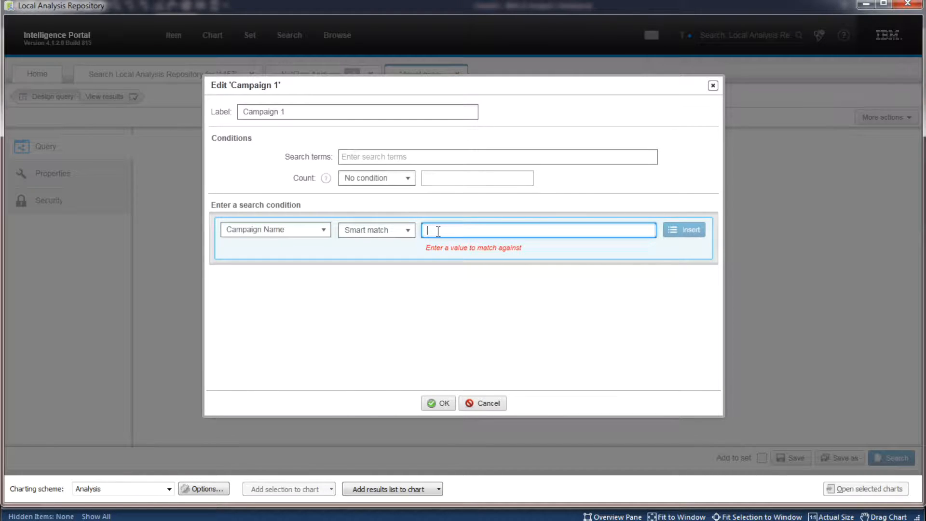
type("Dridex")
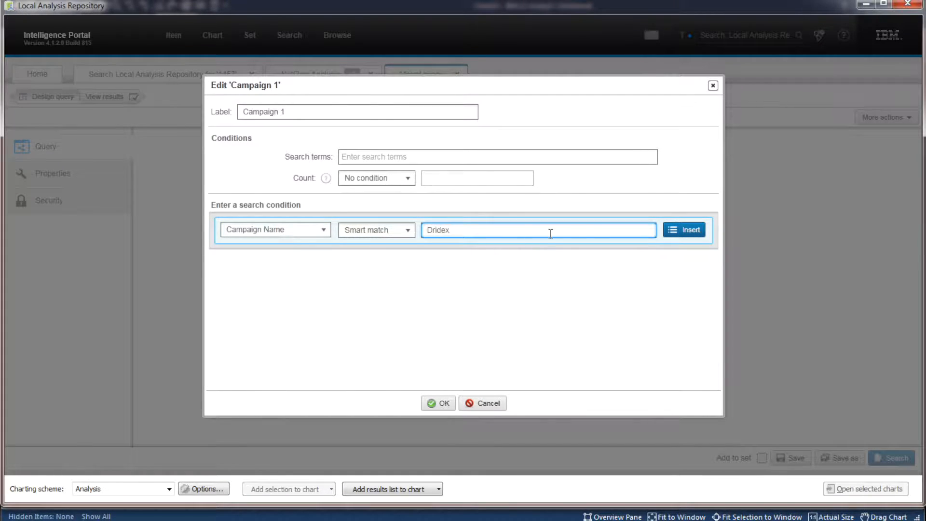
left_click(687, 228)
left_click(440, 403)
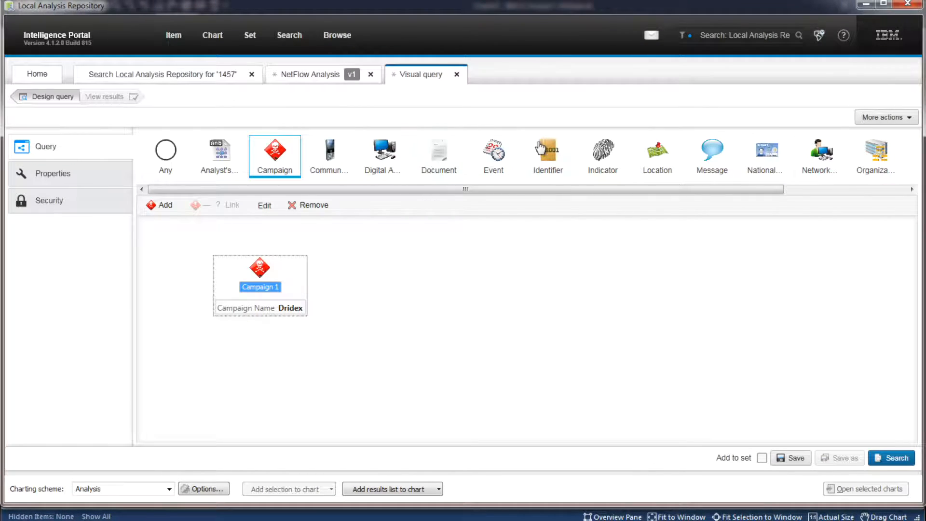
Add an Indicator to the query and link Campaign 1 to it as Related To.
left_click_drag(603, 152, 394, 274)
mouse_move(283, 273)
left_click_drag(283, 272, 394, 270)
Add a Digital Asset linked to Indicator 1 and a second Digital Asset linked to the first one.
left_click_drag(384, 154, 470, 233)
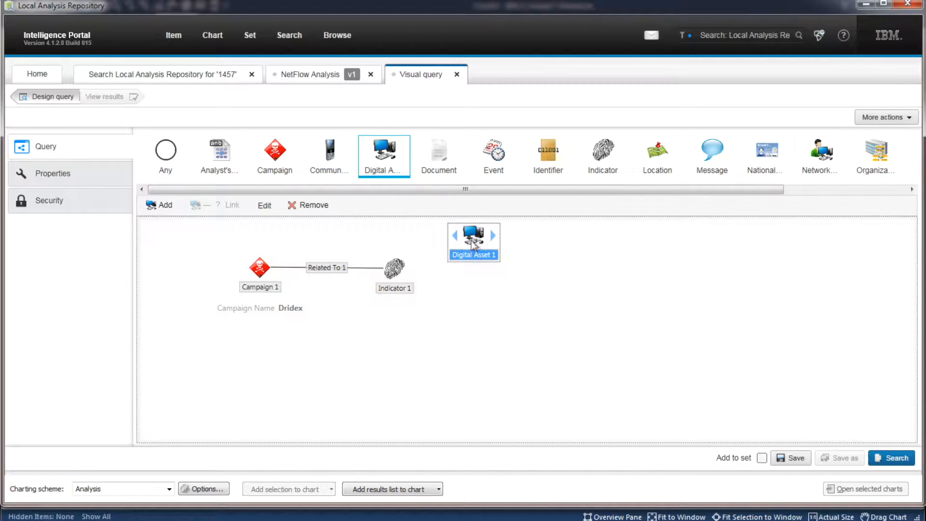
left_click_drag(412, 266, 471, 238)
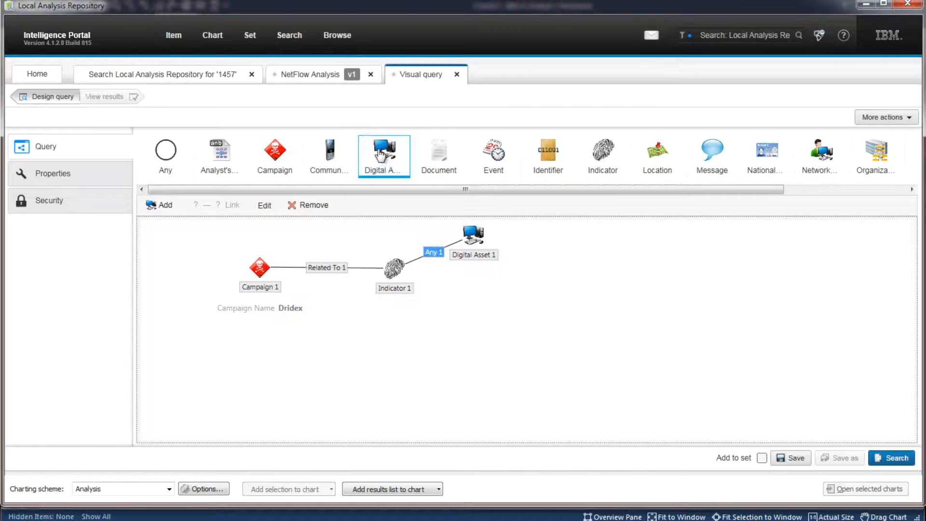
left_click_drag(383, 153, 537, 243)
left_click_drag(478, 234, 552, 246)
Run the Dridex visual query and add its results list to a new chart.
left_click(887, 457)
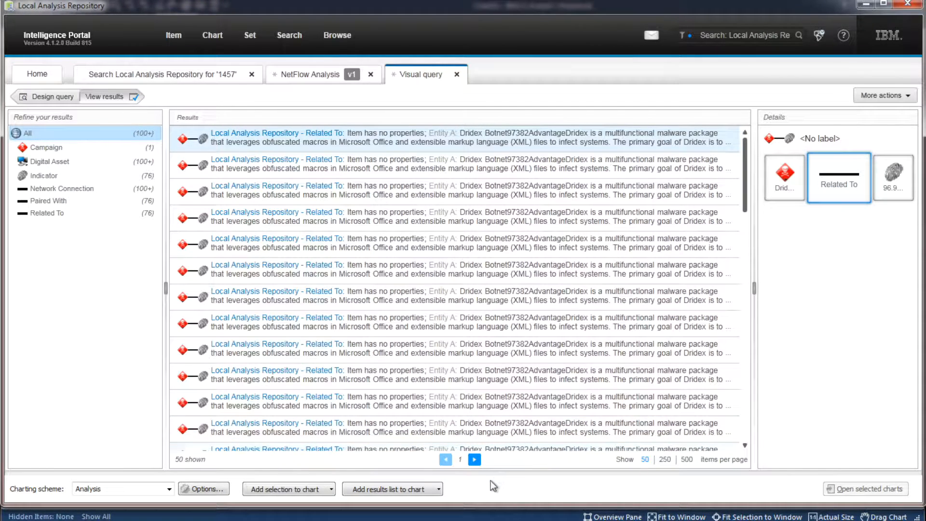
left_click(439, 489)
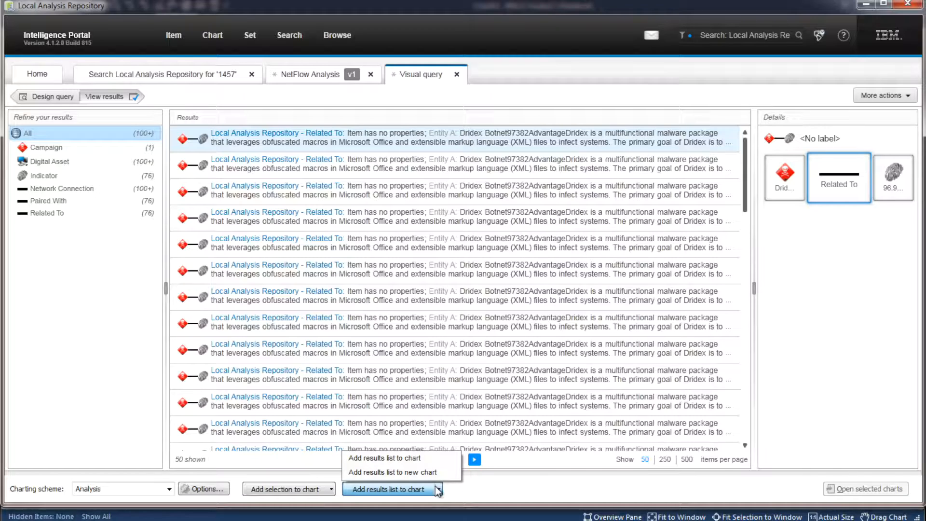
left_click(433, 472)
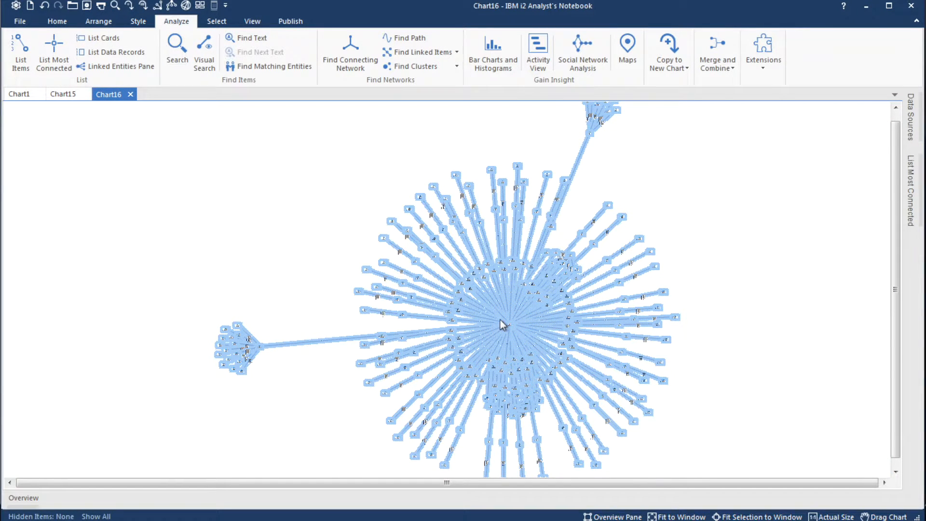
Arrange the new Dridex chart in a hierarchy layout and clear the selection of its items.
mouse_move(512, 332)
left_click(172, 6)
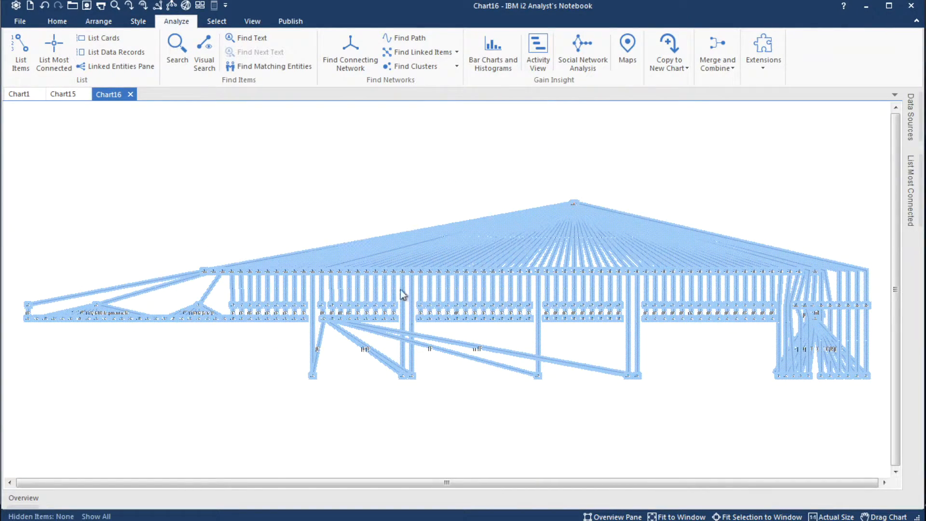
left_click(695, 406)
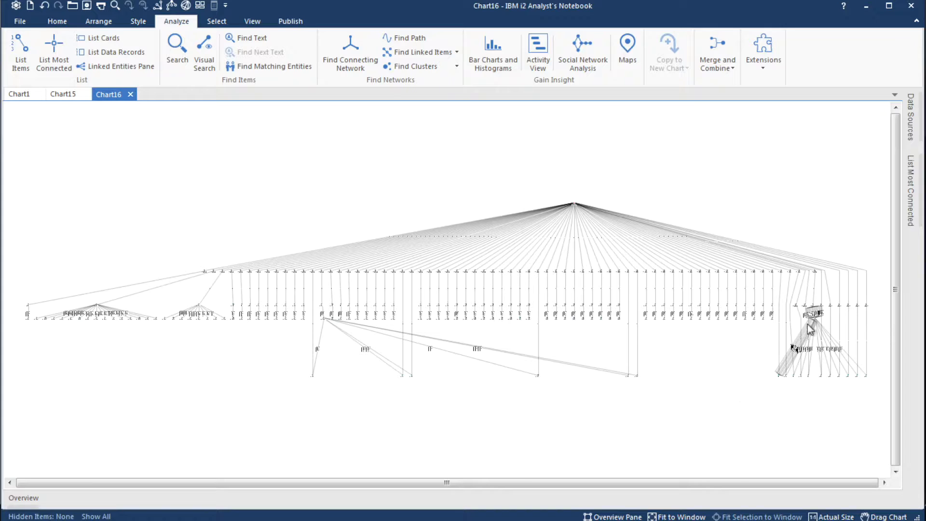
Create a bar chart of the Dridex chart's entities by Entity Type.
left_click(492, 66)
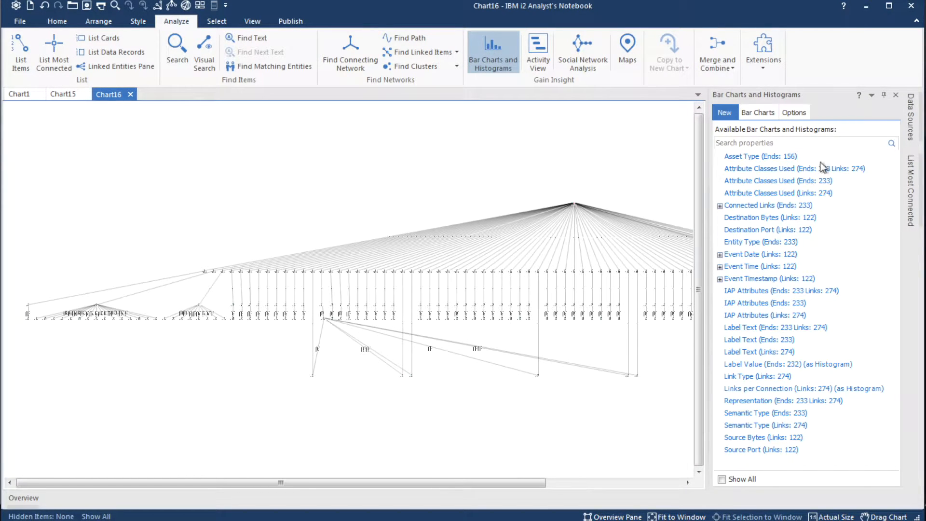
left_click(776, 242)
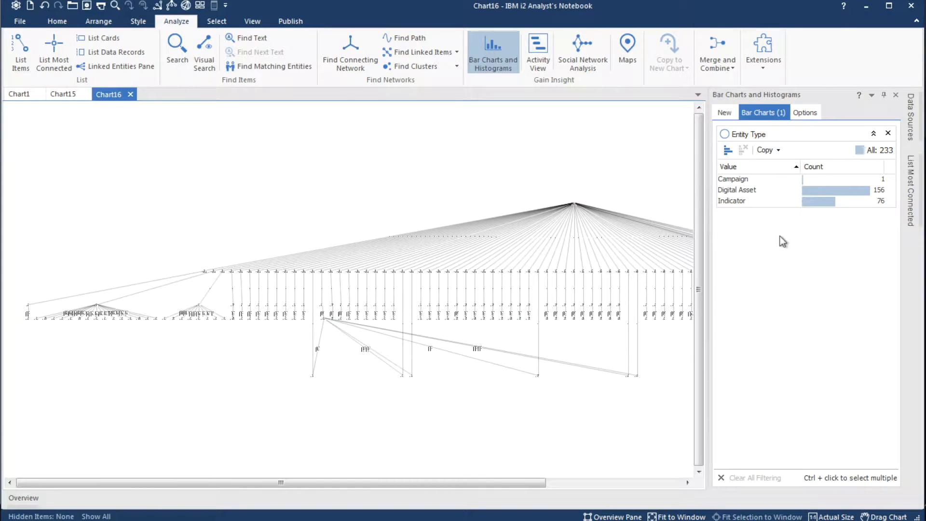
Filter the chart to the Indicator entities, switch the filter to Digital Asset, and add a bar chart by Asset Type.
left_click(805, 202)
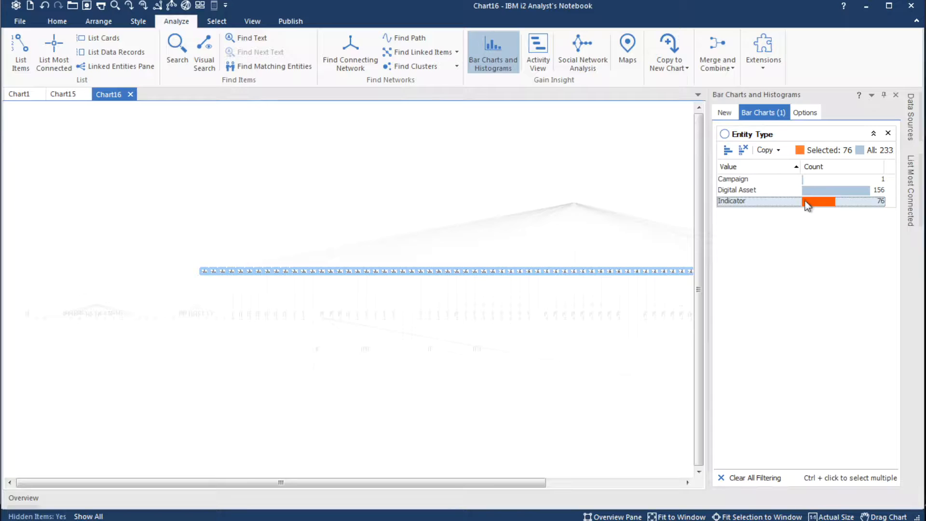
left_click(805, 190)
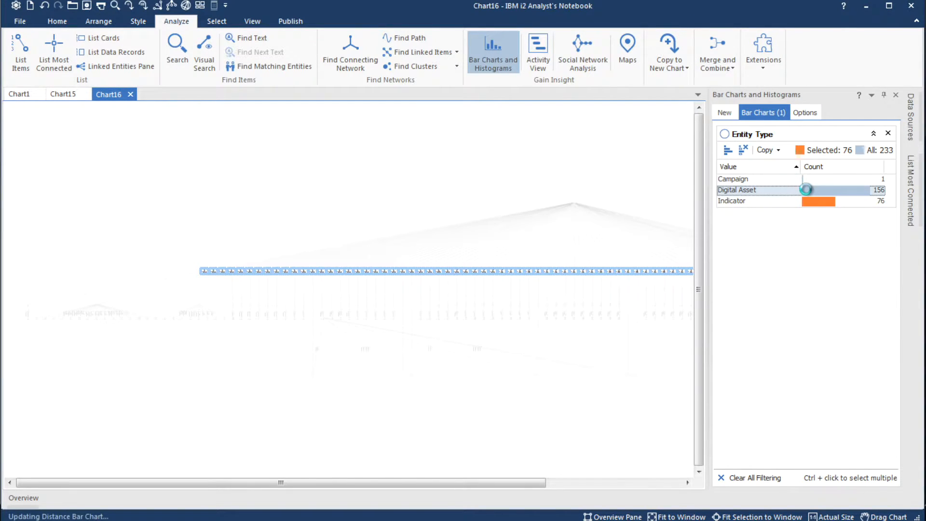
left_click(724, 112)
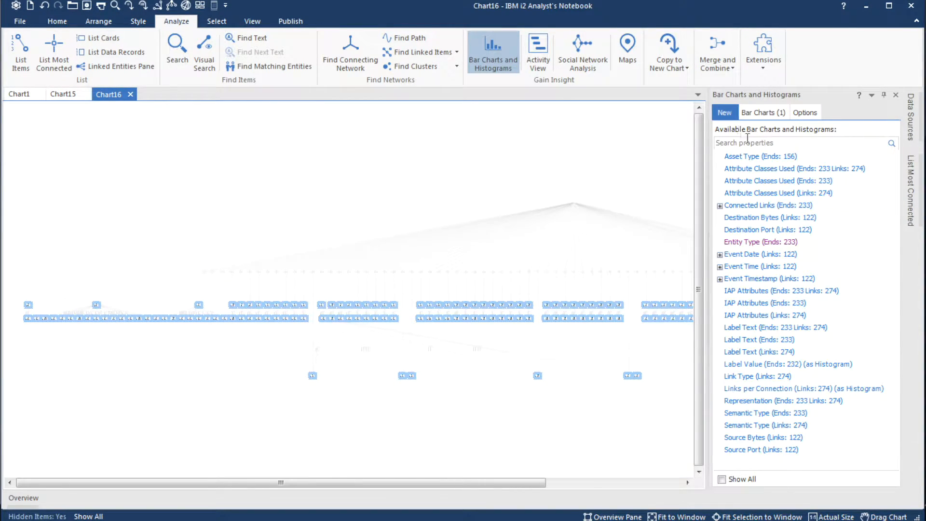
left_click(761, 156)
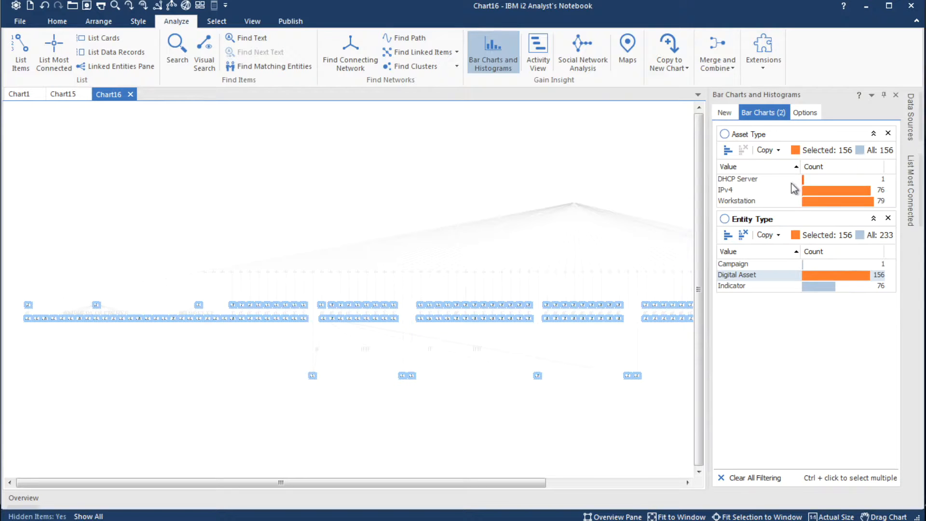
Filter the digital assets to the DHCP Server type and inspect the matching asset up close.
left_click(806, 184)
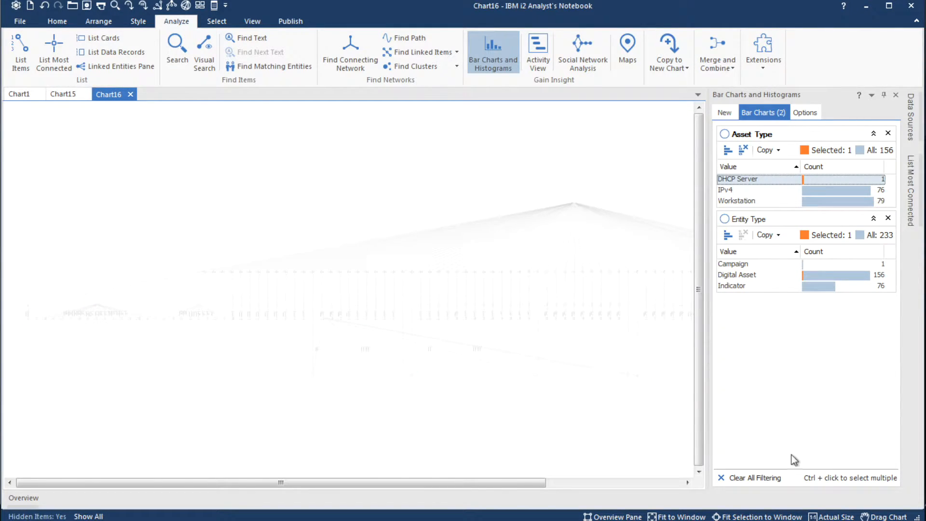
left_click(787, 516)
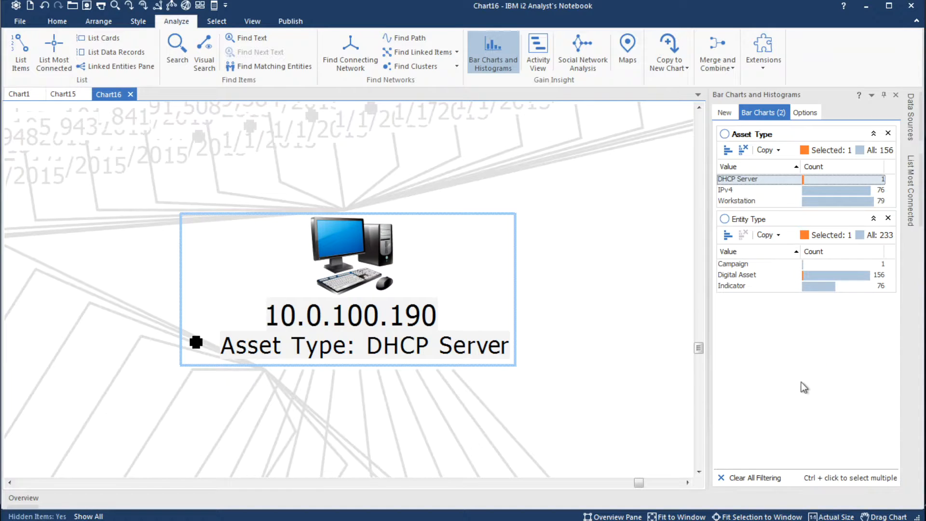
left_click(688, 515)
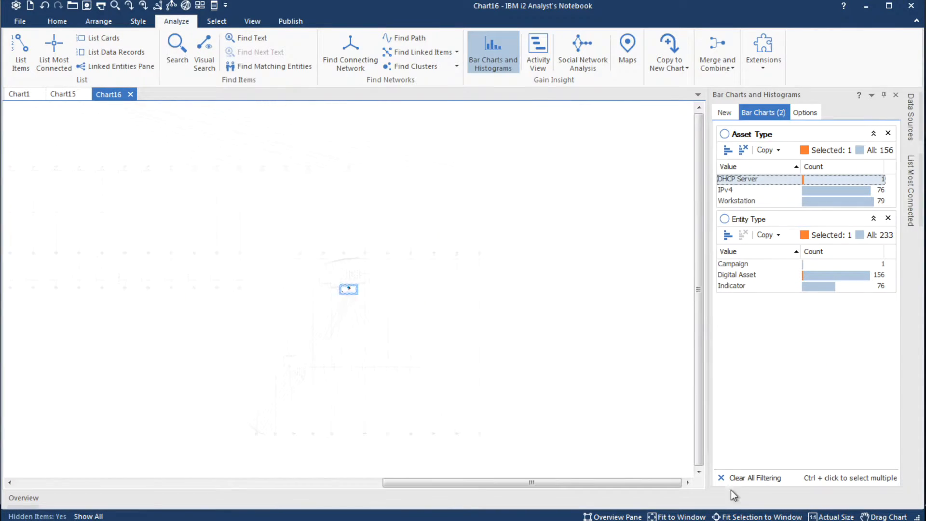
Filter the digital assets to the Workstation type, then show all hidden chart items again.
left_click(815, 201)
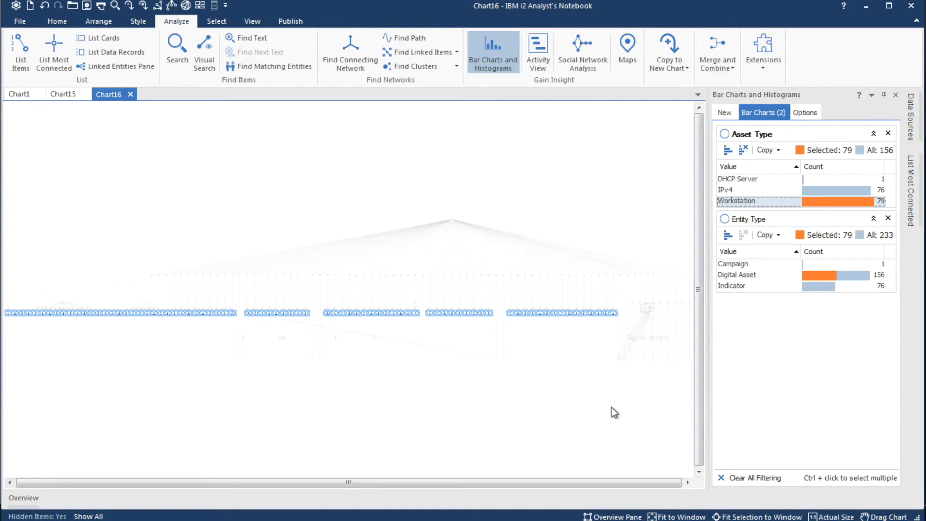
left_click(99, 516)
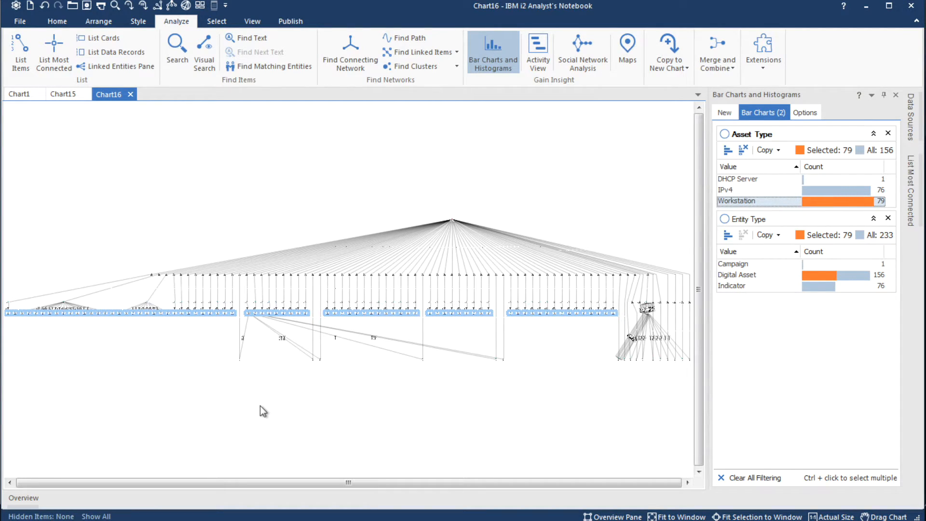
Select the Campaign entity at the apex of the hierarchy and fit the view to it.
left_click(451, 221)
left_click(757, 516)
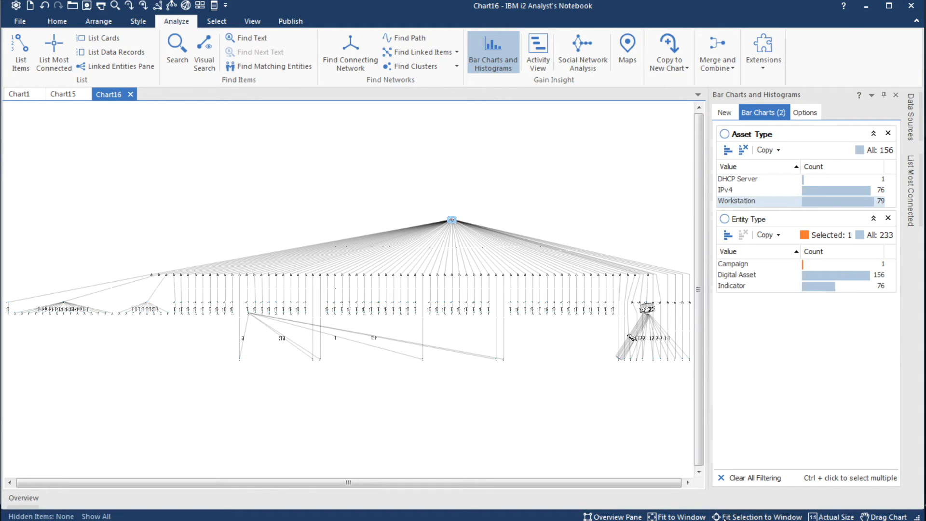